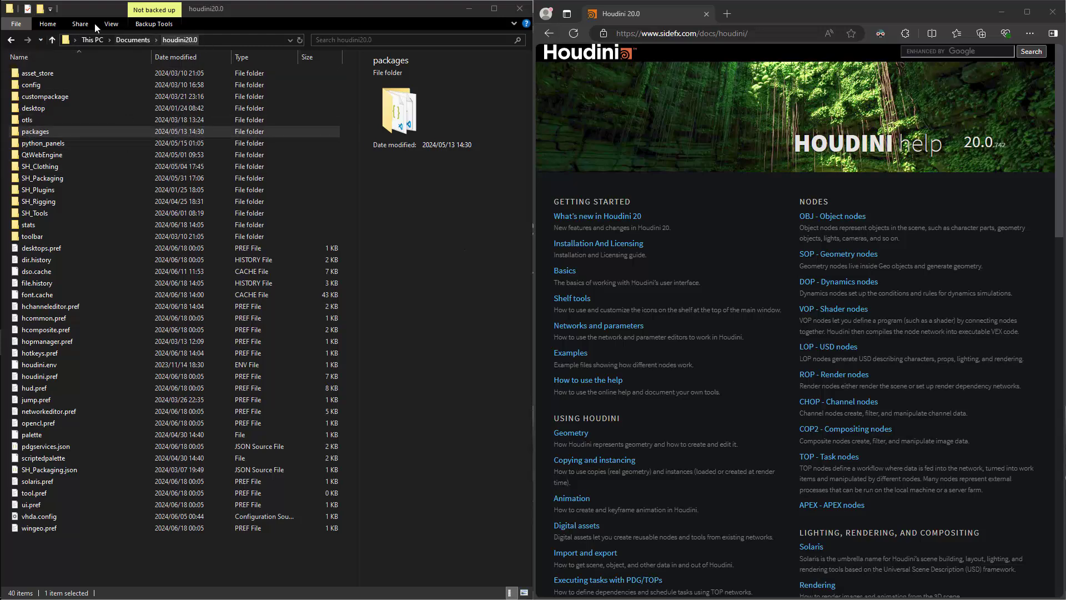
# - Create a folder named SH_GameTools in the houdini20.0 folder
pyautogui.click(43, 13)
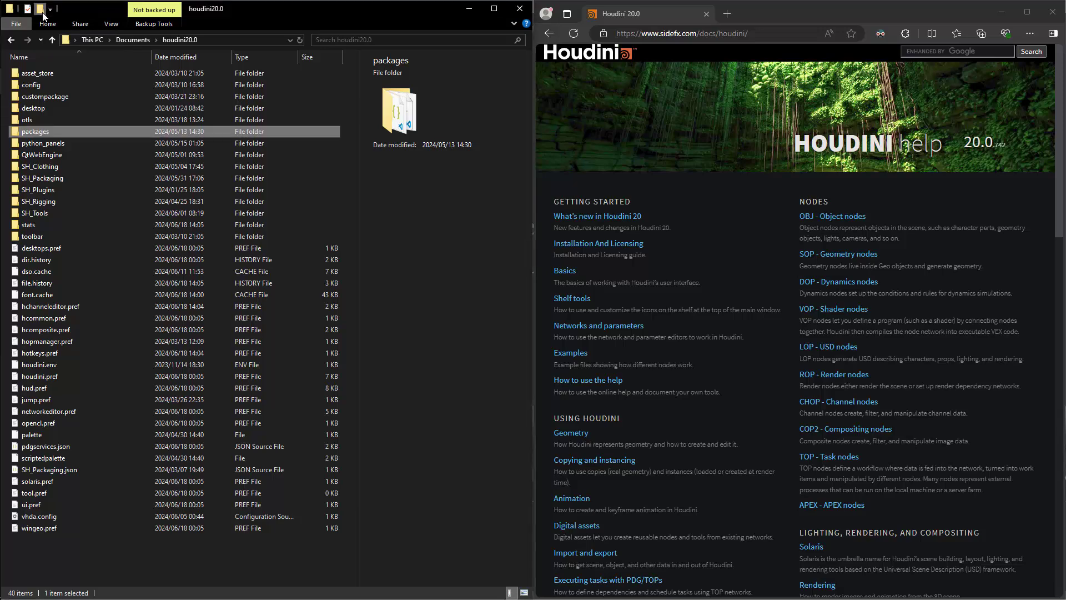
pyautogui.write('SH')
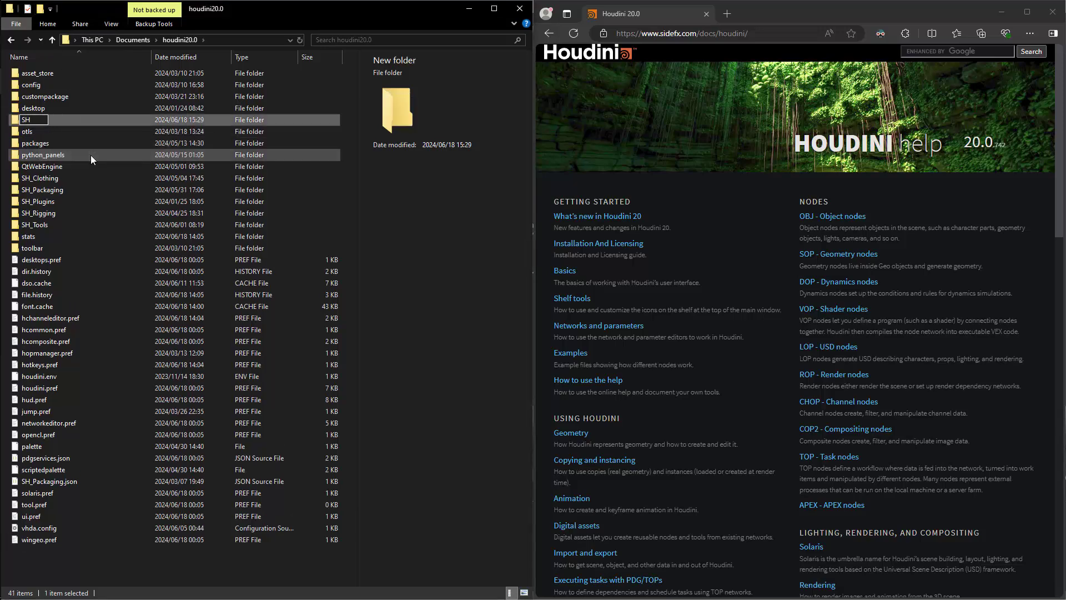
pyautogui.write('_GameTools')
pyautogui.press('Return')
pyautogui.press('F2')
# - Copy the full path of the SH_GameTools folder and return to the houdini20.0 folder
pyautogui.click(241, 42)
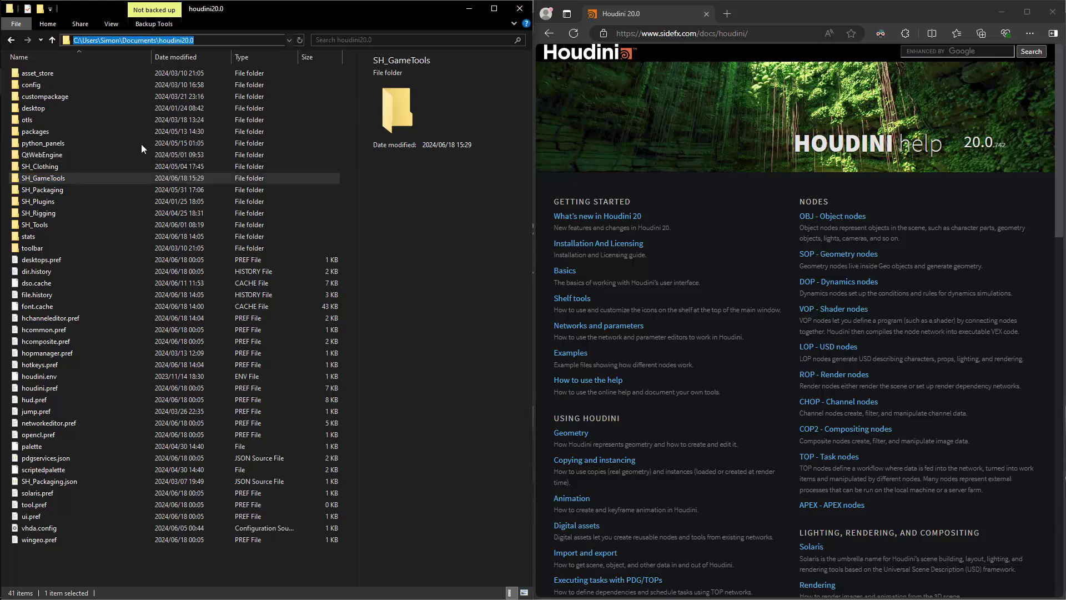
pyautogui.doubleClick(61, 177)
pyautogui.click(264, 40)
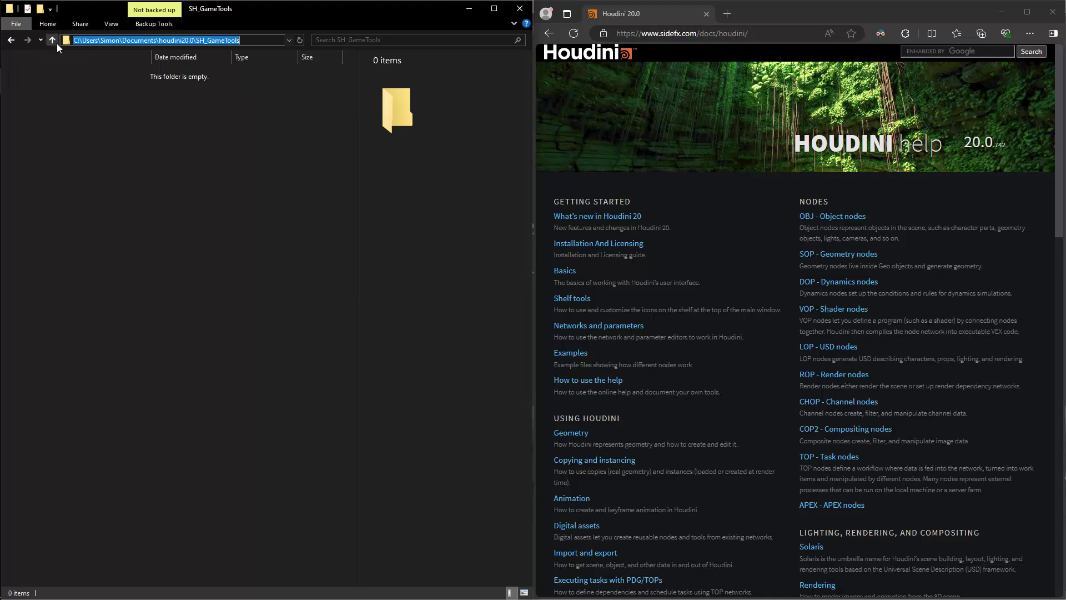
pyautogui.click(54, 41)
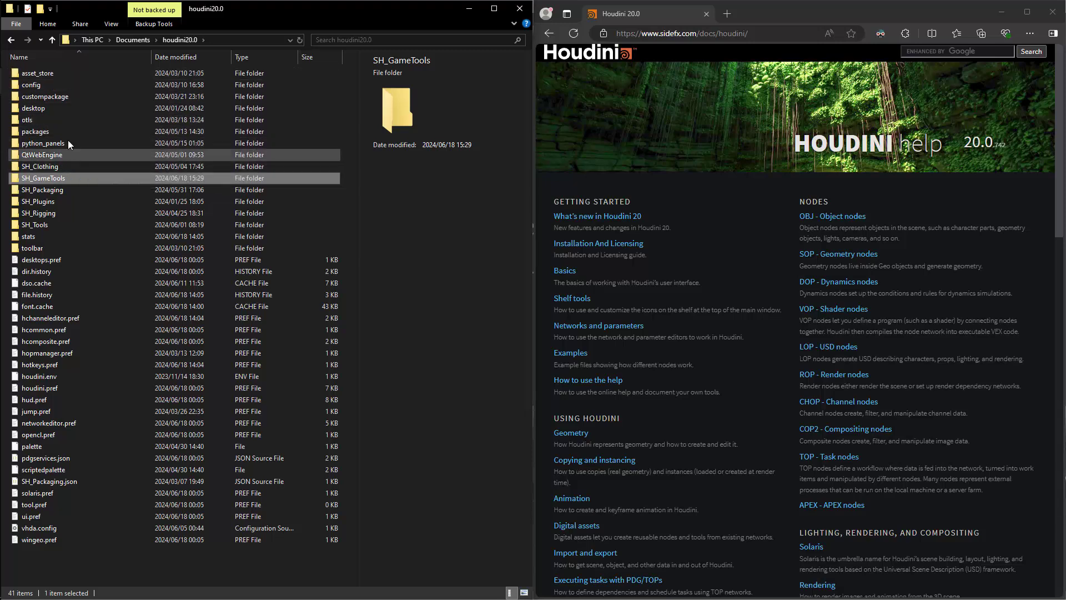
# - Create a text document named SH_GameTools in the packages folder
pyautogui.doubleClick(64, 132)
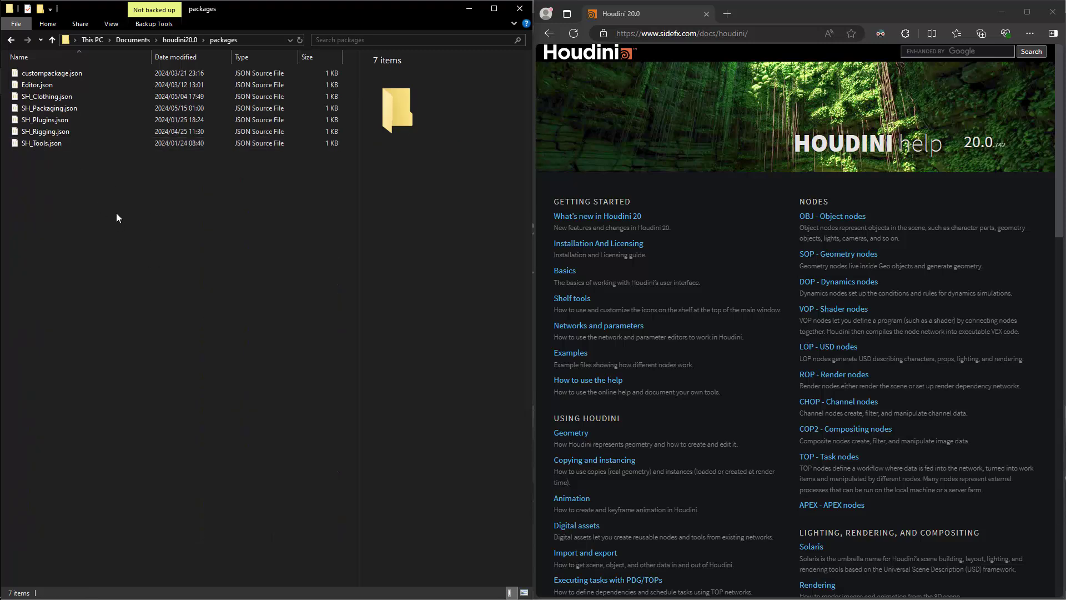
pyautogui.rightClick(116, 213)
pyautogui.moveTo(141, 426)
pyautogui.click(197, 540)
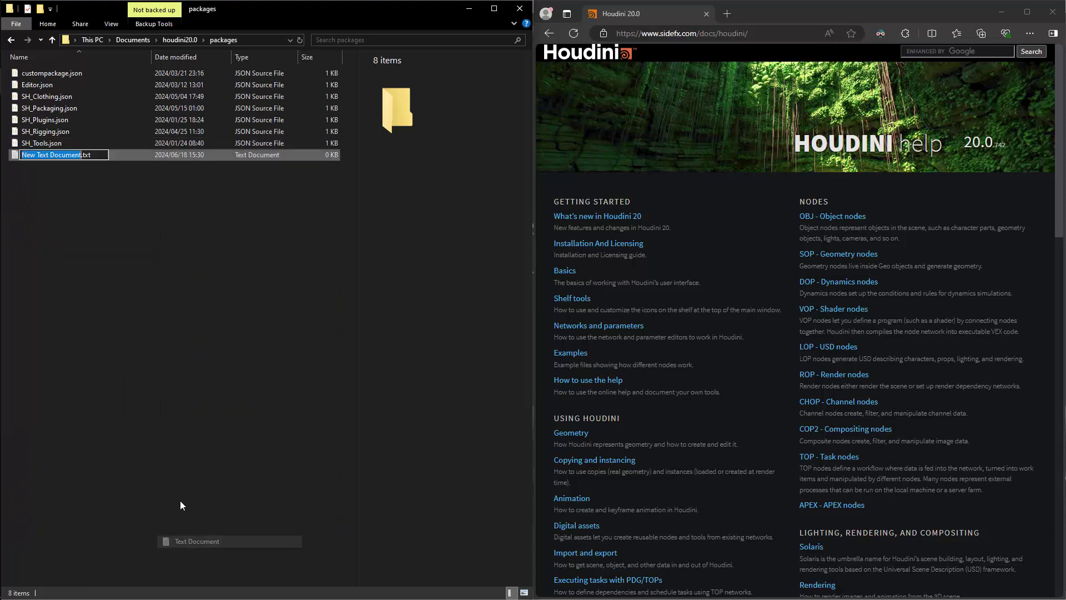
pyautogui.write('SH_')
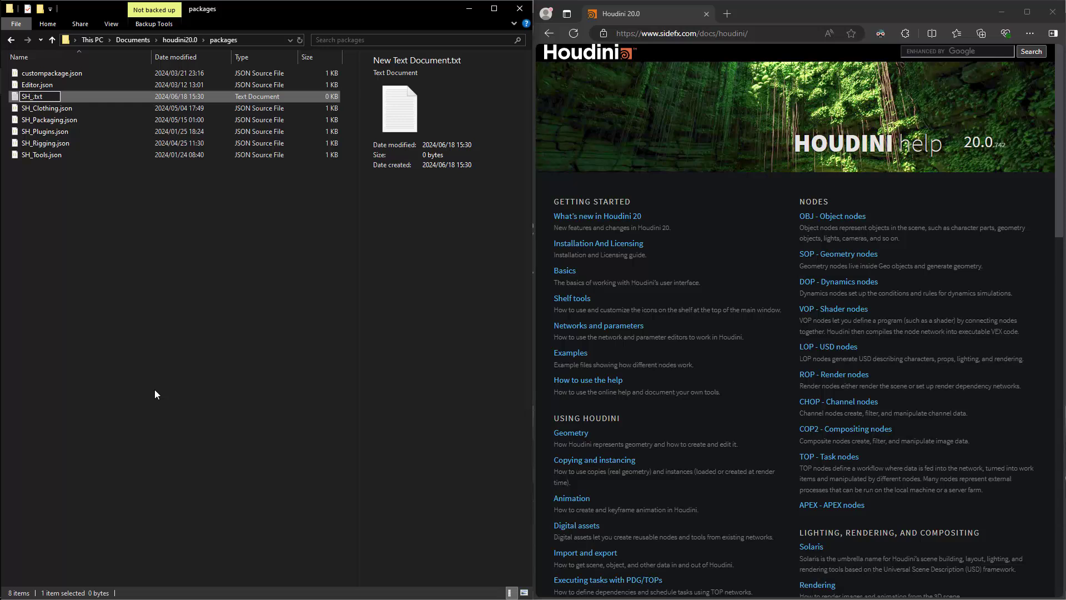
pyautogui.write('GameTools')
pyautogui.press('Return')
# - Change the new document's extension so it is named SH_GameTools.json, and open it in the code editor
pyautogui.press('F2')
pyautogui.press('End')
pyautogui.press('BackSpace')
pyautogui.press('BackSpace')
pyautogui.press('BackSpace')
pyautogui.press('BackSpace')
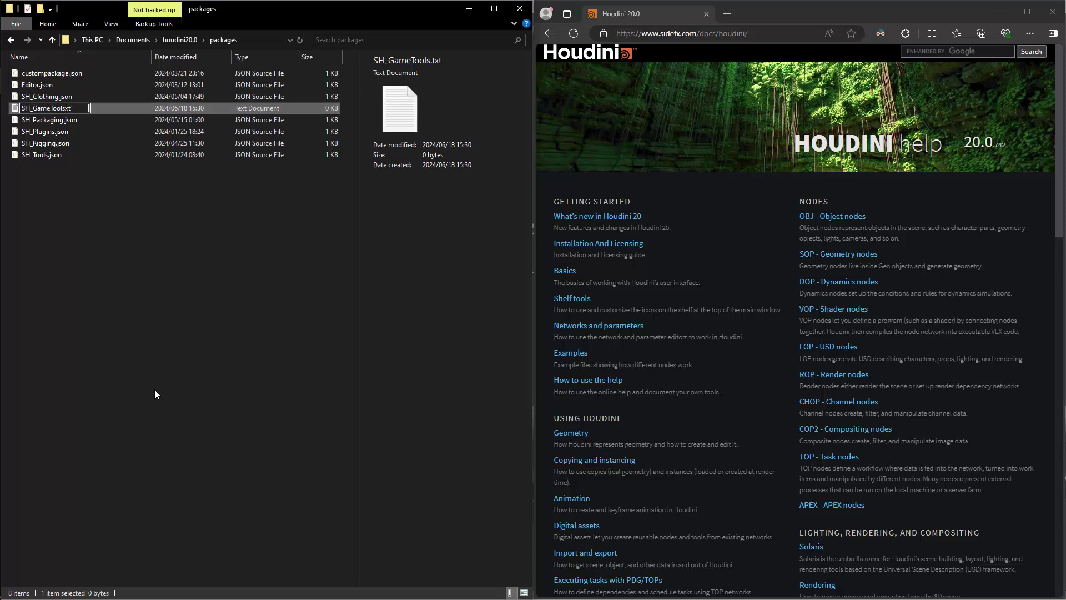
pyautogui.write('json')
pyautogui.write('.')
pyautogui.press('Return')
pyautogui.press('Return')
pyautogui.press('Return')
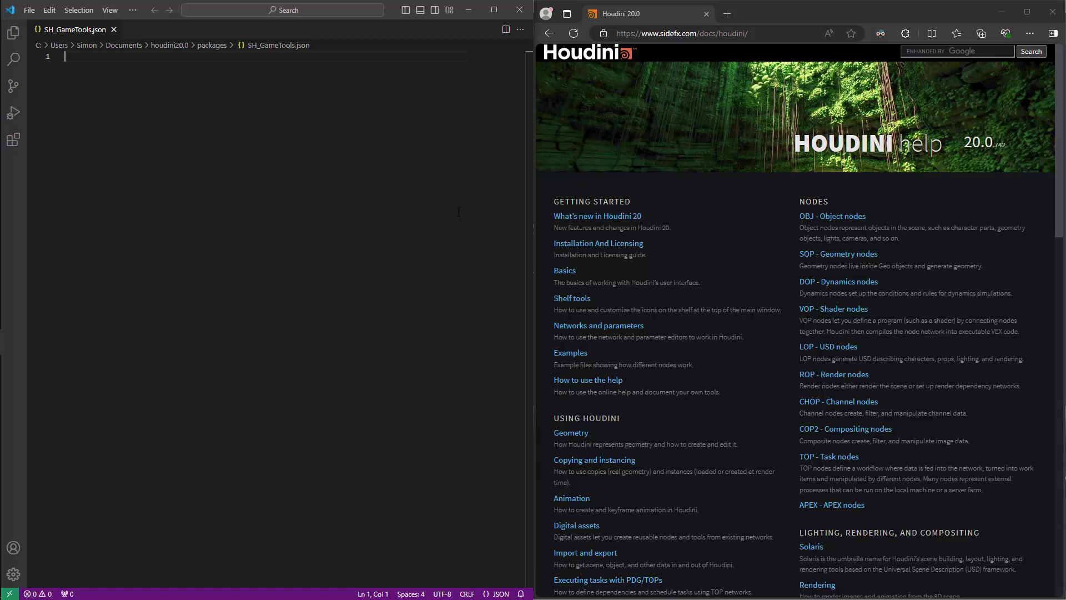
# - Open the Houdini packages page from the Reference section of the Houdini help
pyautogui.click(1061, 431)
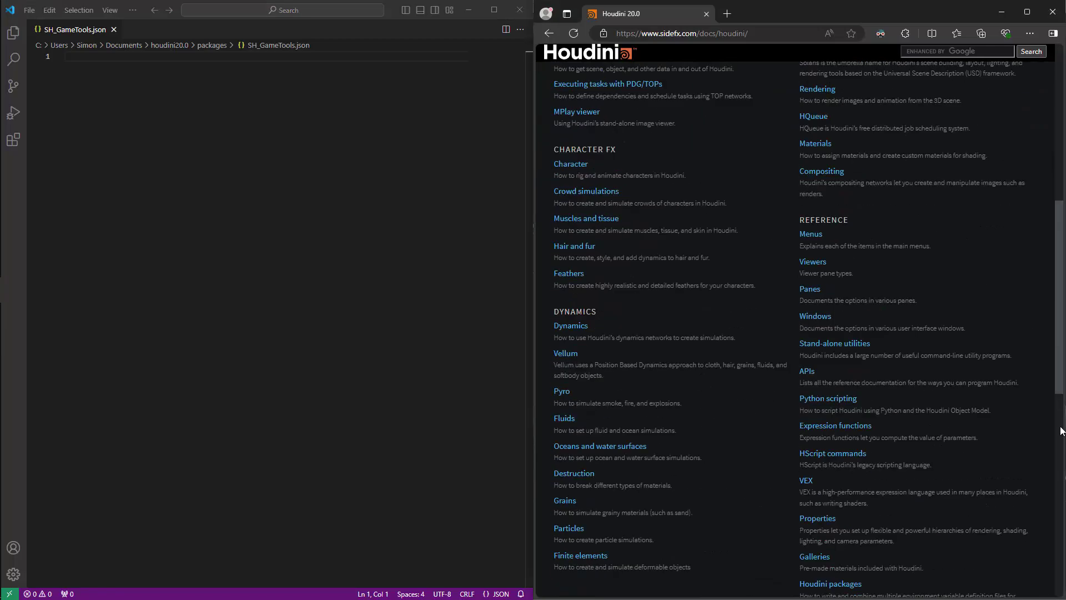
pyautogui.click(1061, 430)
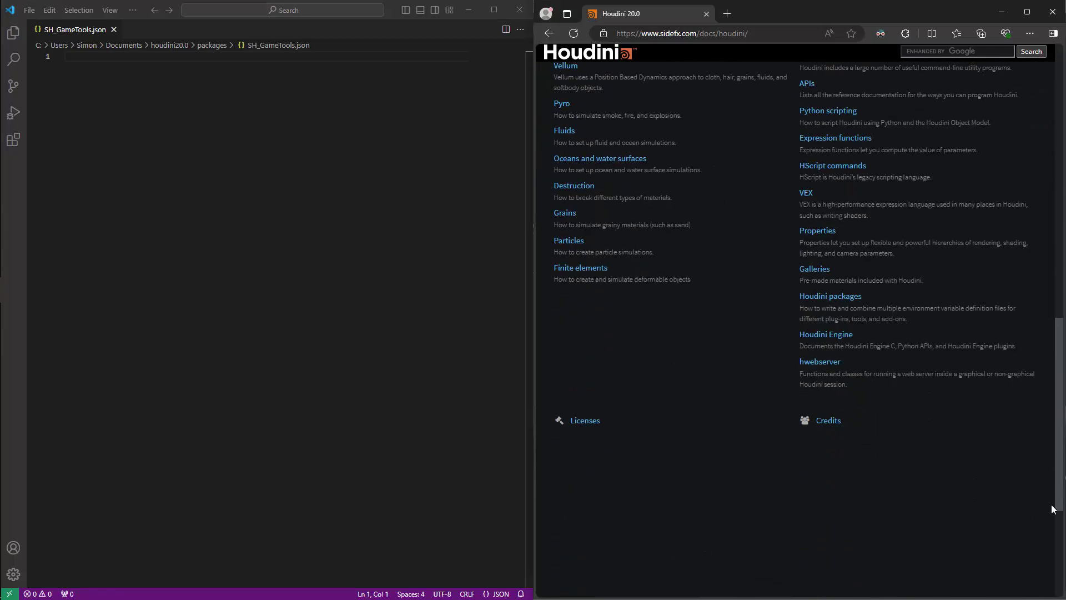
pyautogui.click(839, 304)
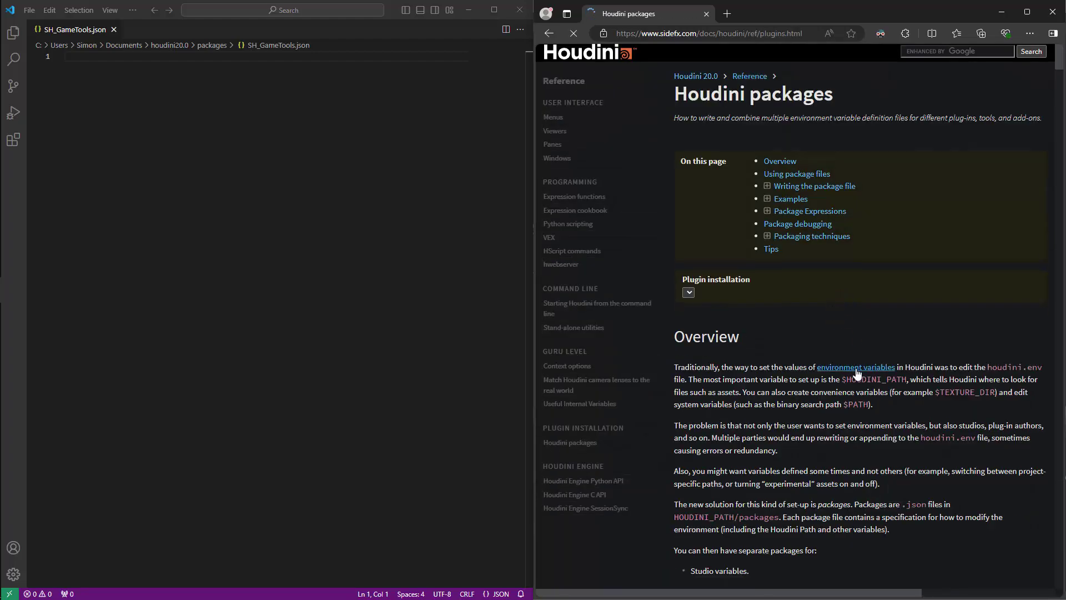
# - Start a JSON object in SH_GameTools.json and add an env key followed by a colon
pyautogui.click(499, 318)
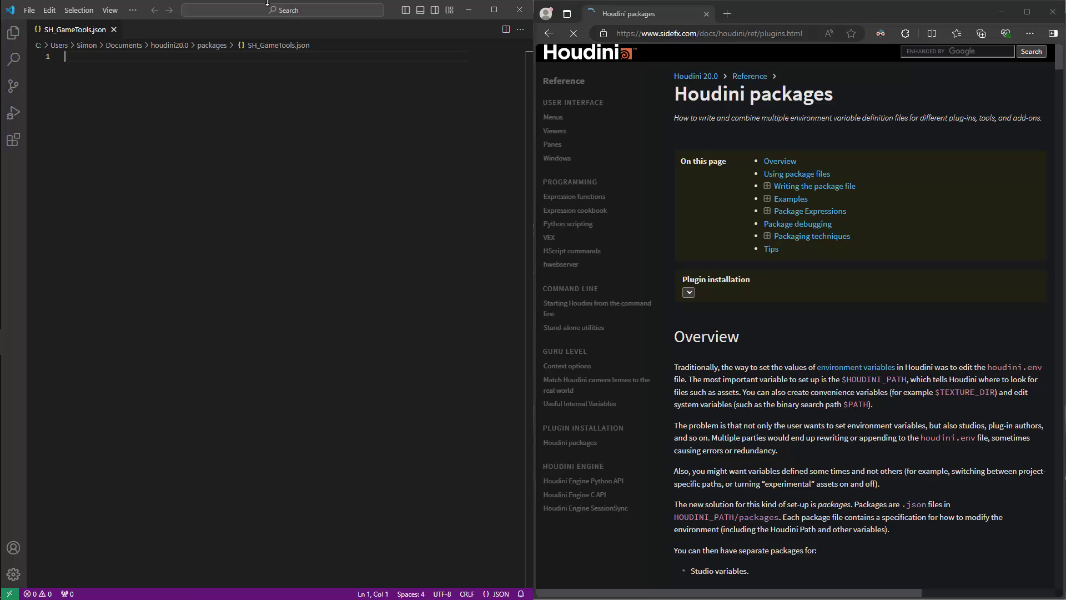
pyautogui.write('{')
pyautogui.press('Return')
pyautogui.press('Return')
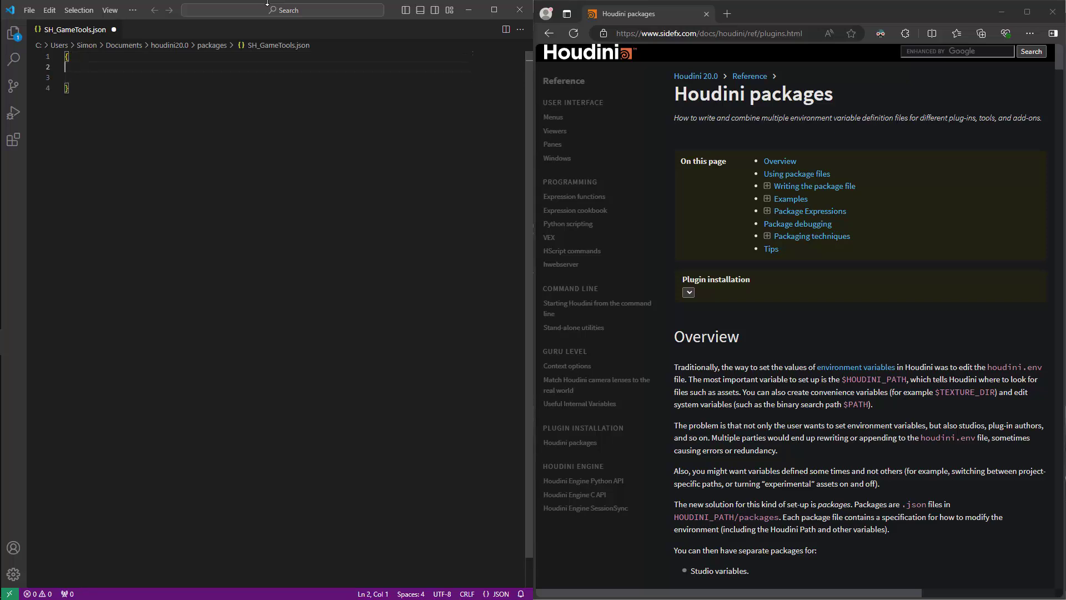
pyautogui.press('Up')
pyautogui.write('env')
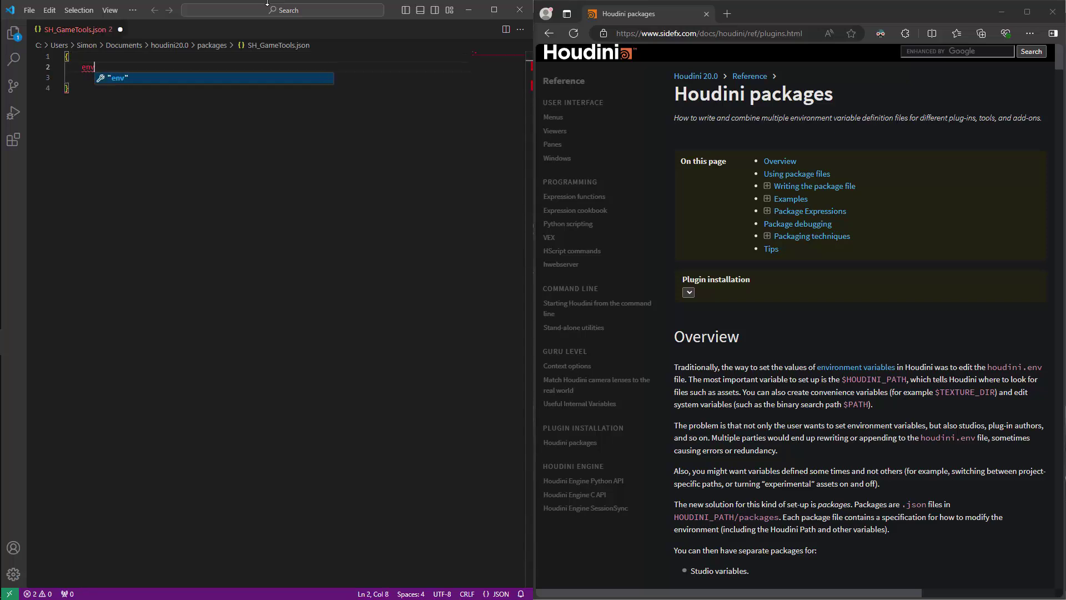
pyautogui.write(':')
pyautogui.press('BackSpace')
pyautogui.write(':')
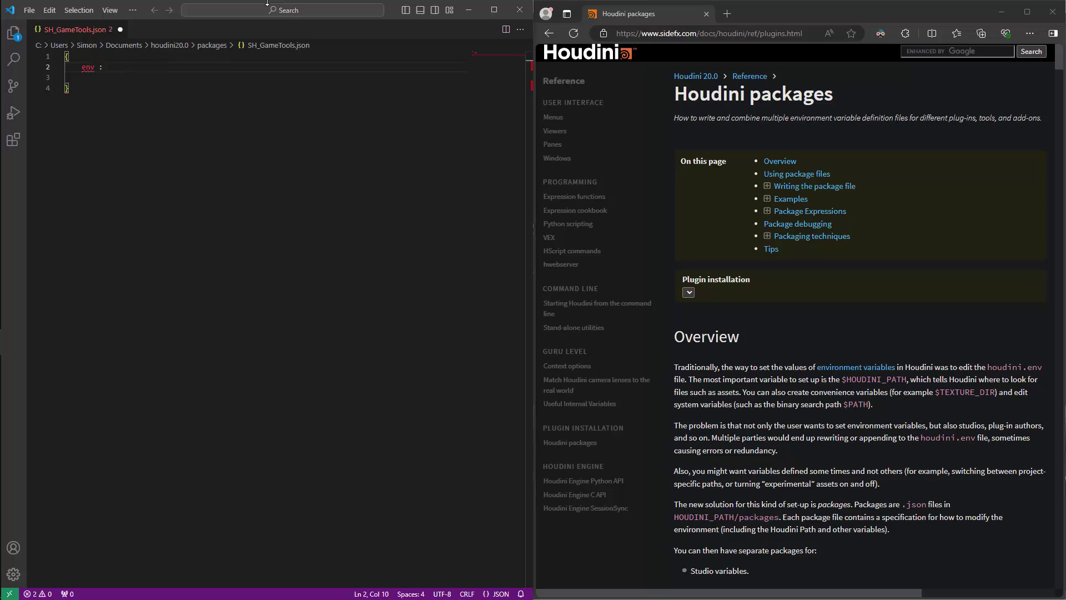
# - Give env an empty square-bracket array spread over several lines and enclose the key in double quotes
pyautogui.write('[]')
pyautogui.press('Left')
pyautogui.press('Return')
pyautogui.press('Right')
pyautogui.press('Return')
pyautogui.hotkey('ctrl', 's')
pyautogui.press('Up')
pyautogui.press('Left')
pyautogui.write('"')
pyautogui.press('Left')
pyautogui.press('Left')
pyautogui.press('Left')
pyautogui.press('Left')
pyautogui.write('"')
pyautogui.press('Down')
pyautogui.press('Down')
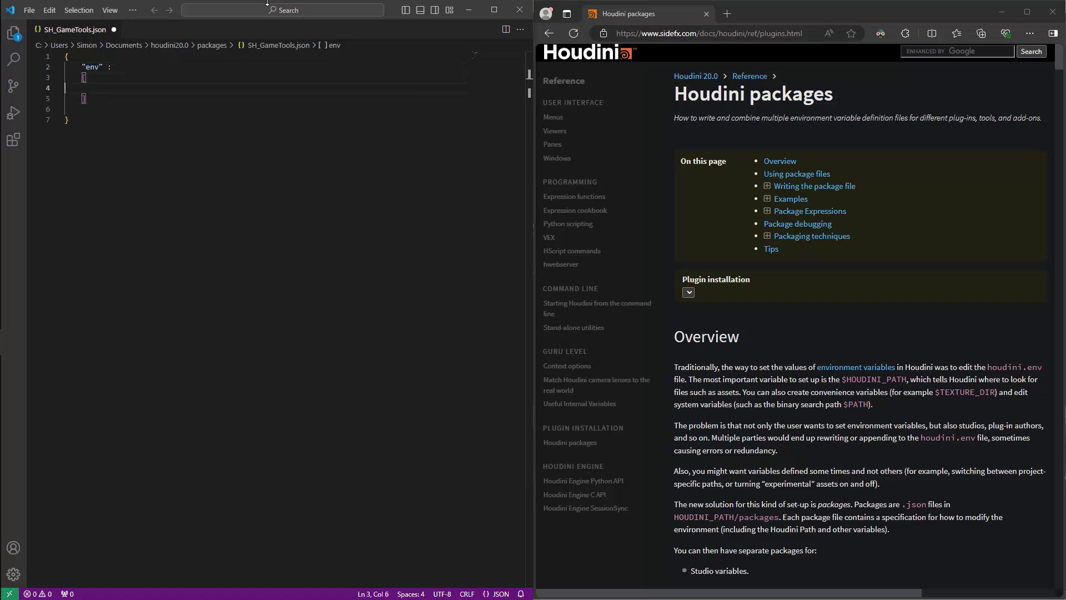
# - Add an indented empty object in curly braces inside the env array
pyautogui.press('Tab')
pyautogui.write('}')
pyautogui.press('BackSpace')
pyautogui.write('{}')
pyautogui.press('Home')
pyautogui.press('Tab')
pyautogui.press('Right')
pyautogui.press('Return')
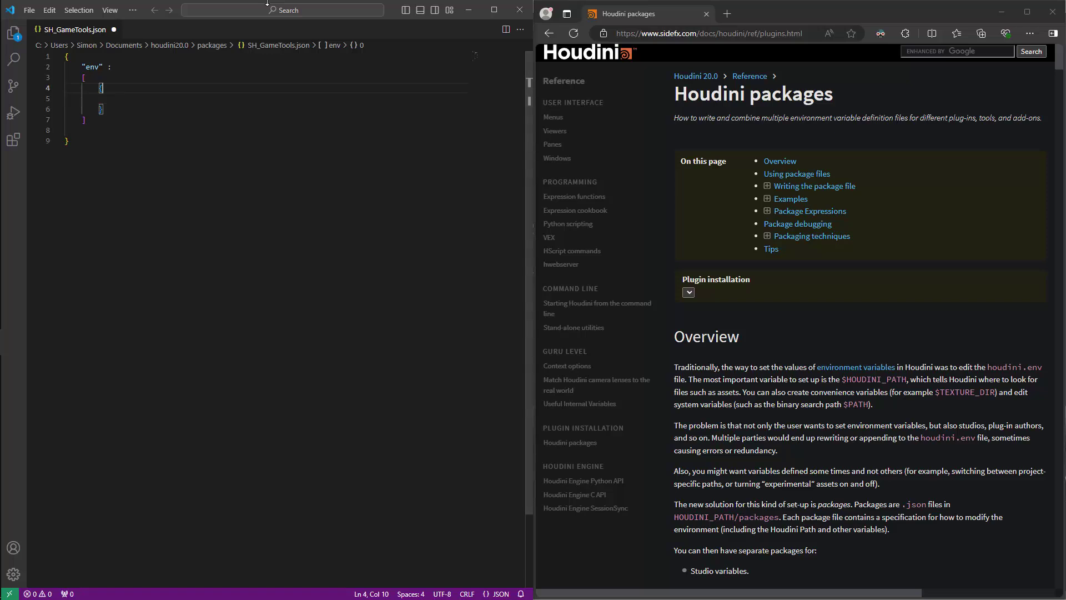
# - Add the key "SH_GAMETOOLS" to the object with a quoted string value that starts with a dollar sign
pyautogui.write('"')
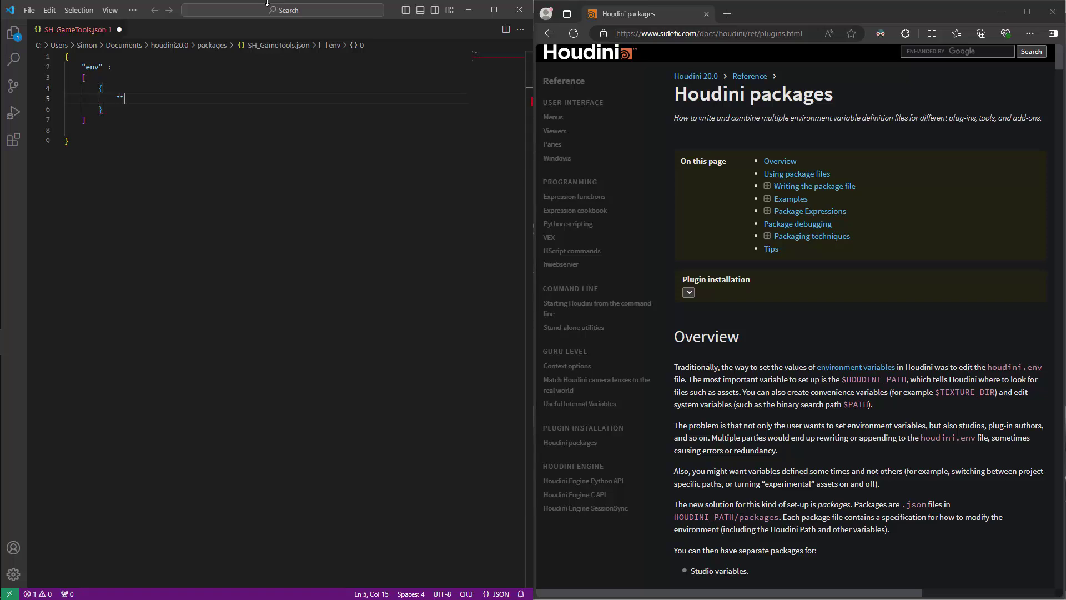
pyautogui.write('sH_GAME')
pyautogui.write('TOO')
pyautogui.write('LS"')
pyautogui.hotkey('alt', 'Tab')
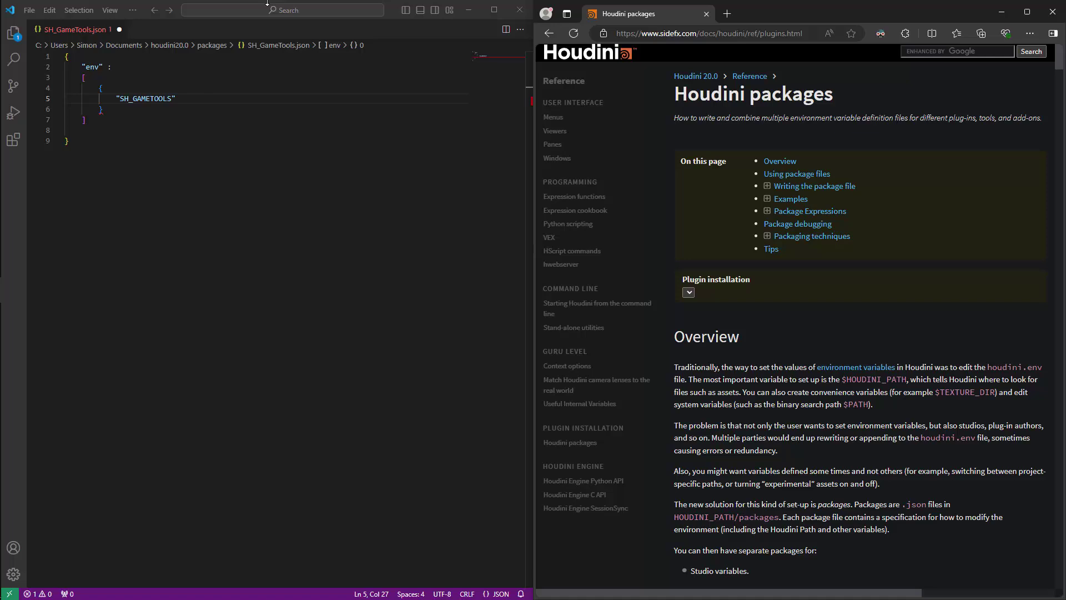
pyautogui.click(267, 4)
pyautogui.write(': ')
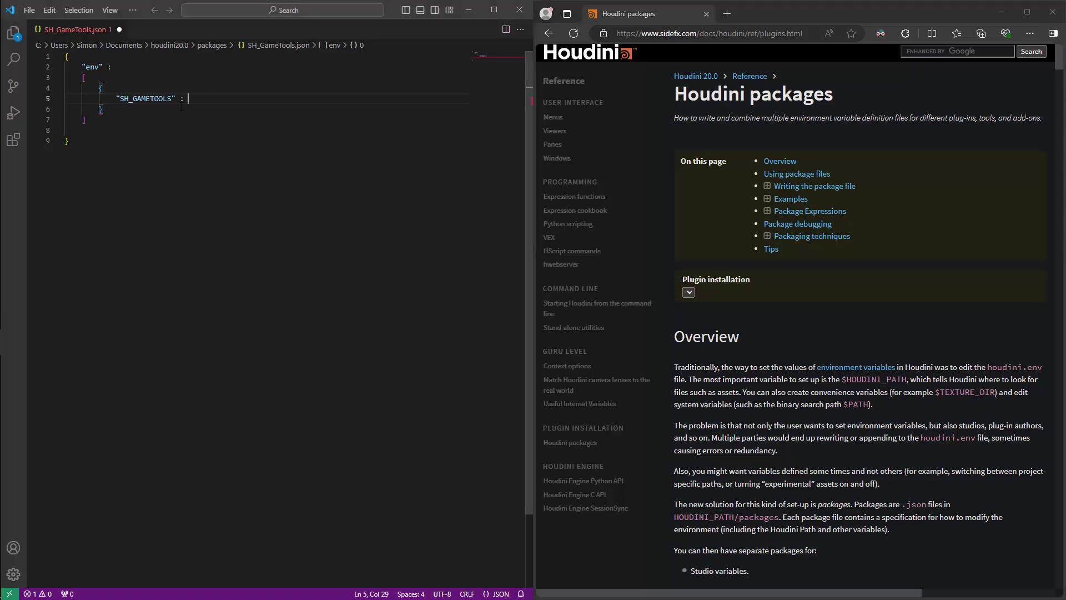
pyautogui.write('""')
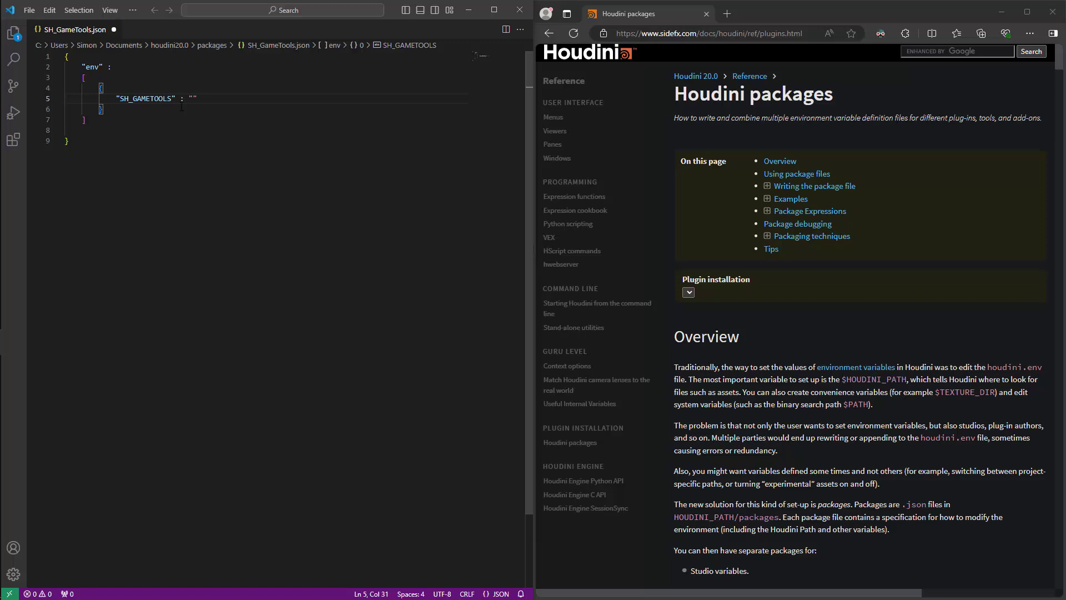
pyautogui.write('$')
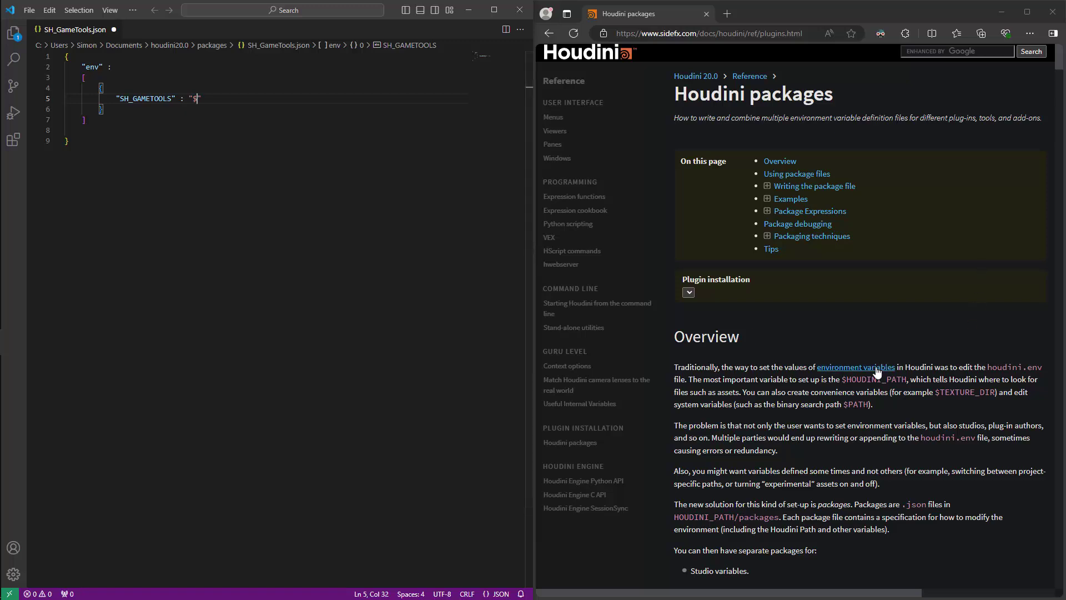
# - Open the environment variables reference page and paste the copied SH_GameTools folder path after the dollar sign in the SH_GAMETOOLS value
pyautogui.click(843, 368)
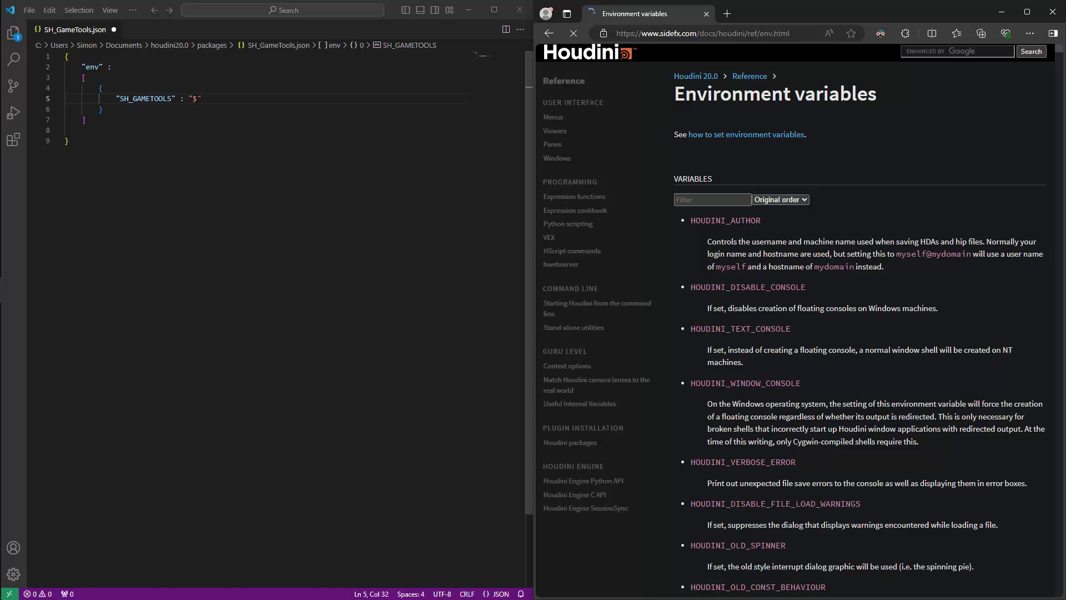
pyautogui.click(197, 100)
pyautogui.write('C:\\Users\\Simon\\Documents\\houdini20.0\\SH_GameTools')
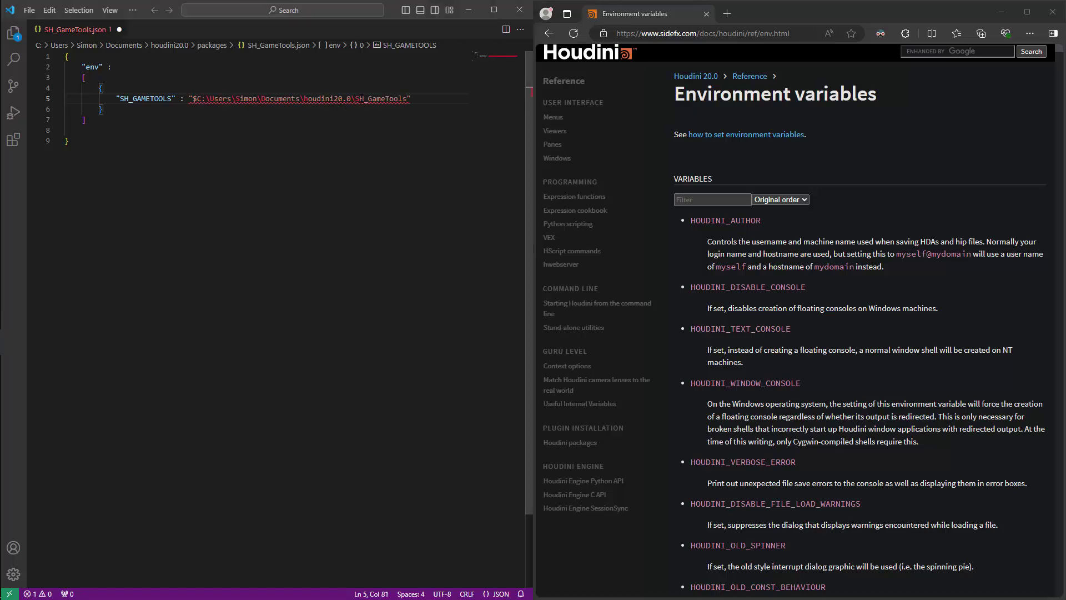
# - Replace the backslash before SH_GameTools in the pasted path with a forward slash
pyautogui.hotkey('ctrl', 'shift', 'Left')
pyautogui.press('Left')
pyautogui.press('BackSpace')
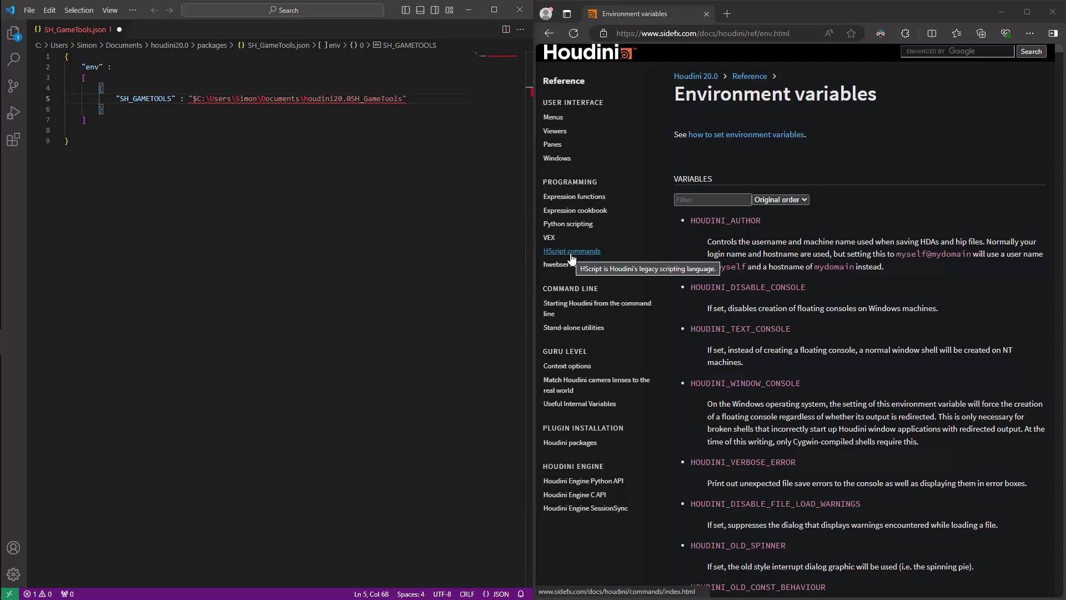
pyautogui.write('/')
# - Delete the path from the drive letter through houdini20.0, leaving the value as "$/SH_GameTools"
pyautogui.press('Left')
pyautogui.hotkey('shift', 'Left')
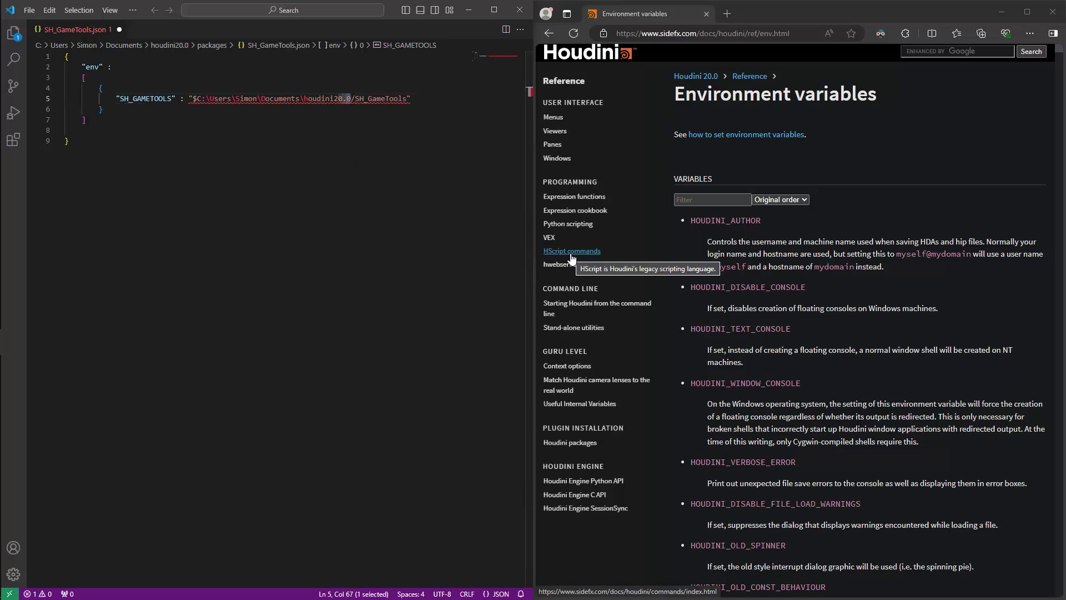
pyautogui.hotkey('ctrl', 'shift', 'Left')
pyautogui.hotkey('ctrl', 'shift', 'Left')
pyautogui.hotkey('ctrl', 'shift', 'Left')
pyautogui.hotkey('ctrl', 'shift', 'Left')
pyautogui.hotkey('ctrl', 'shift', 'Left')
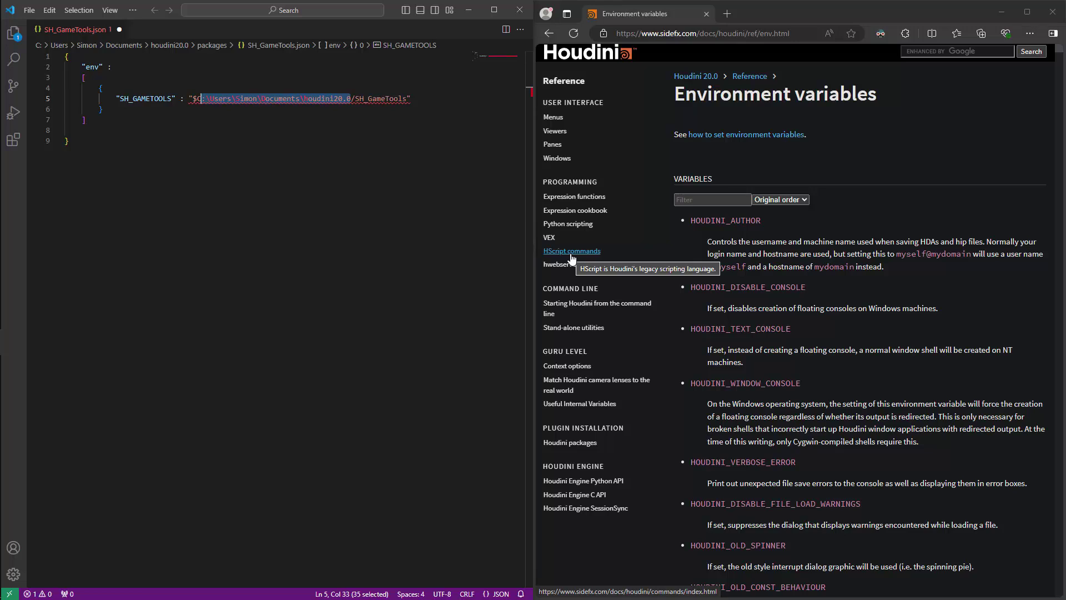
pyautogui.hotkey('shift', 'Left')
pyautogui.press('BackSpace')
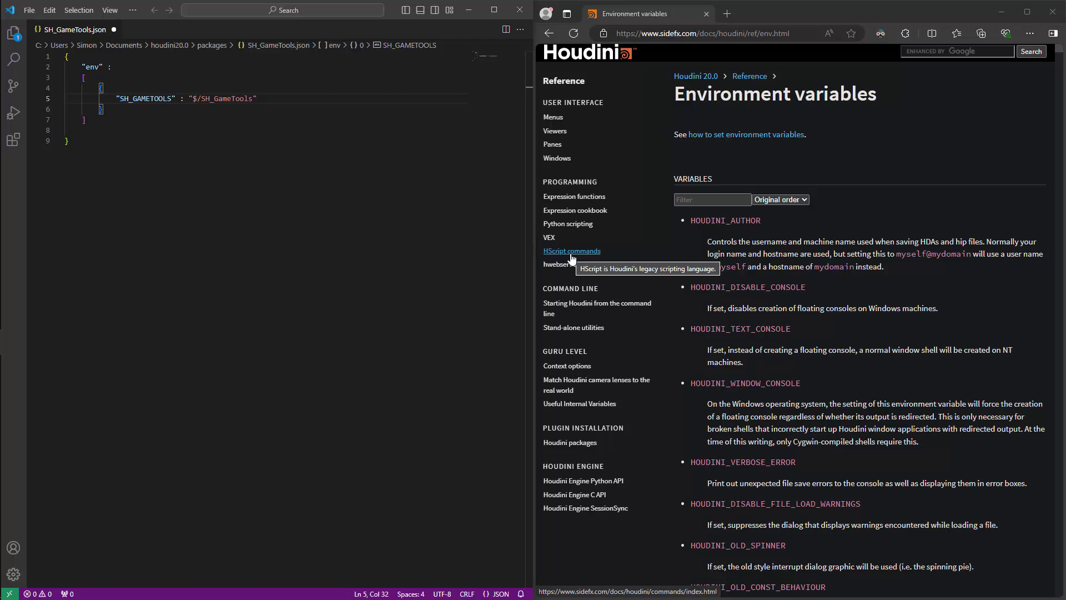
# - Filter the documented variables by "user", copy HOUDINI_USER_PREF_DIR and insert it after the dollar sign in the SH_GAMETOOLS value
pyautogui.click(727, 202)
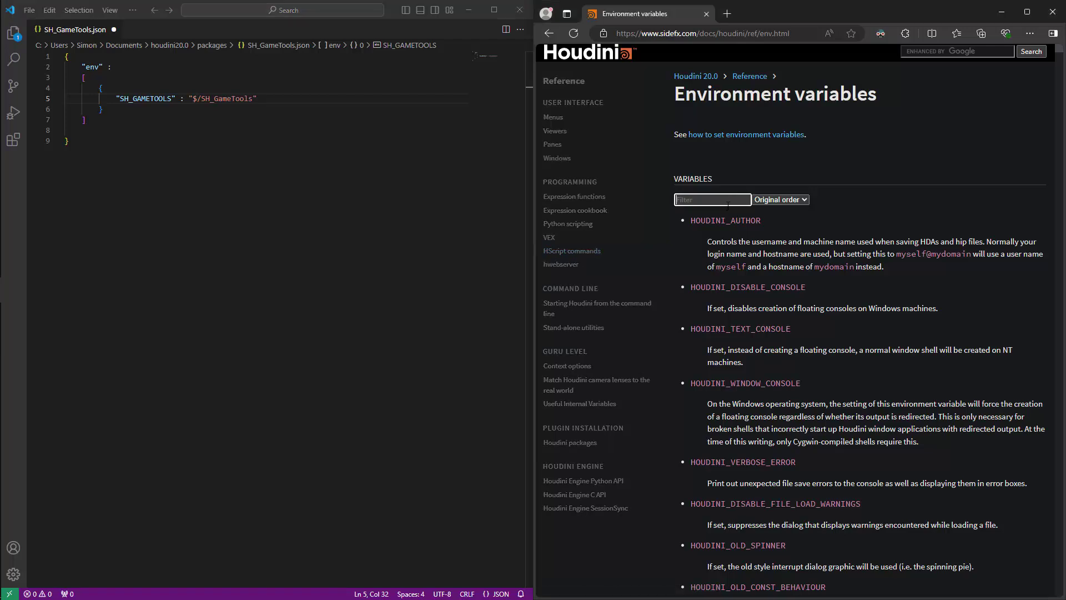
pyautogui.write('user')
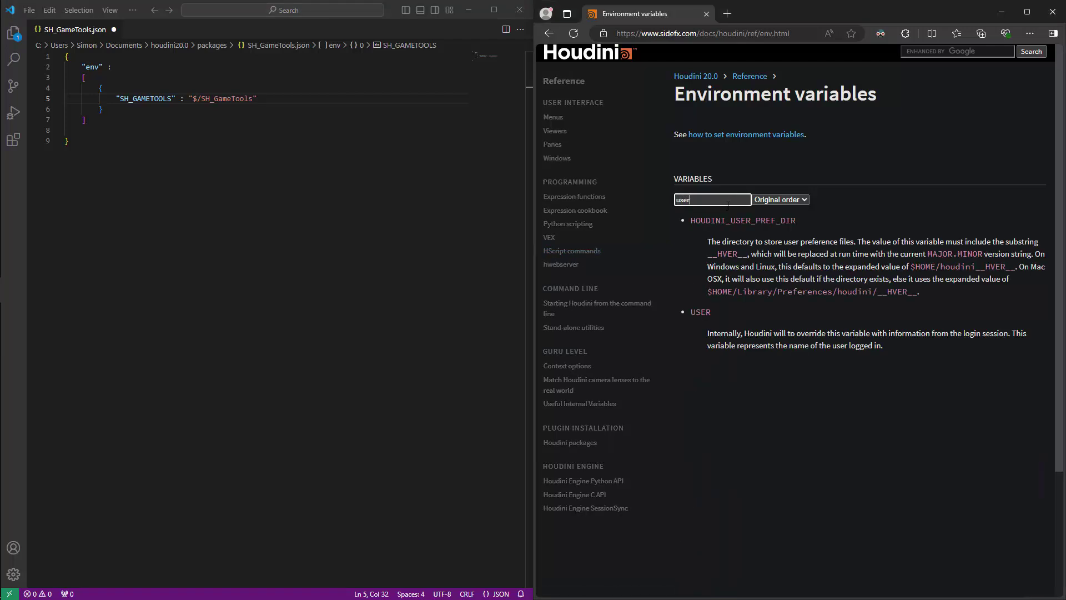
pyautogui.moveTo(796, 220); pyautogui.dragTo(689, 225)
pyautogui.hotkey('ctrl', 'c')
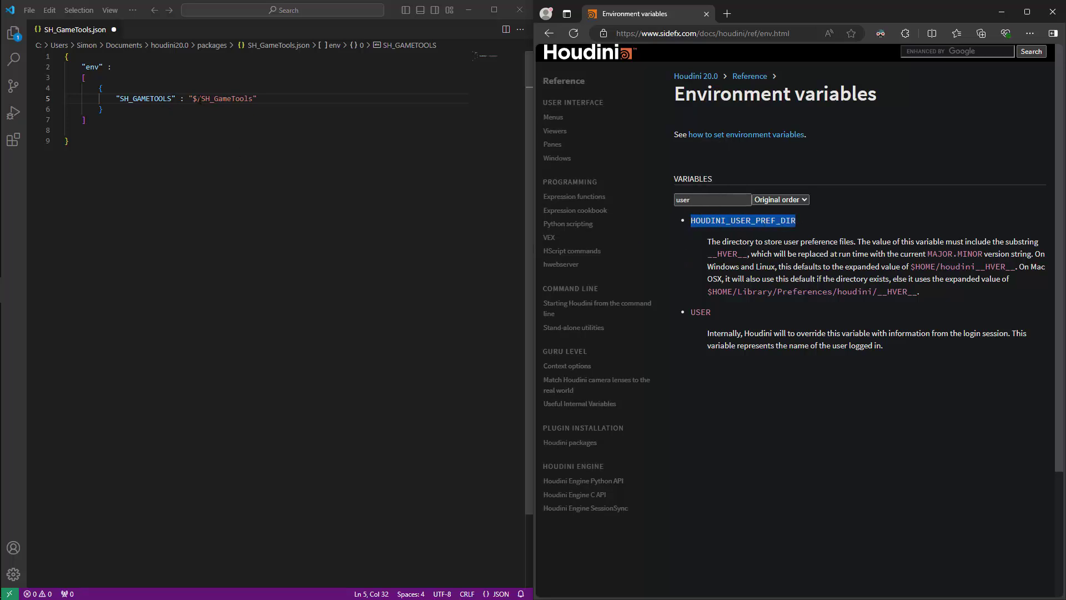
pyautogui.click(196, 99)
pyautogui.hotkey('ctrl', 'v')
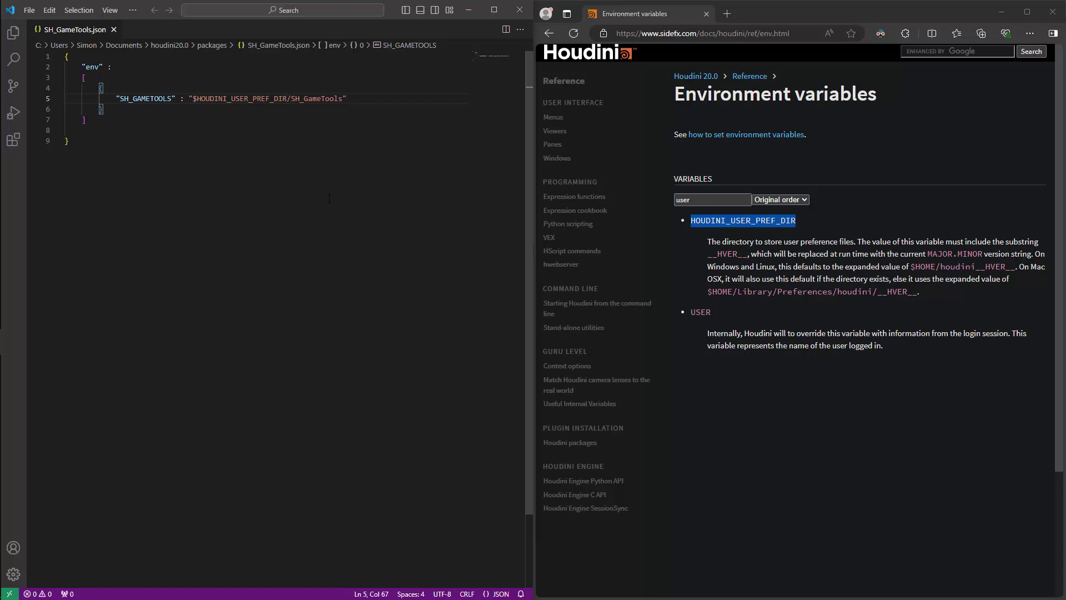
# - Add a comma after the SH_GAMETOOLS block and open a second brace block on a new line of the env list
pyautogui.press('Down')
pyautogui.write(',')
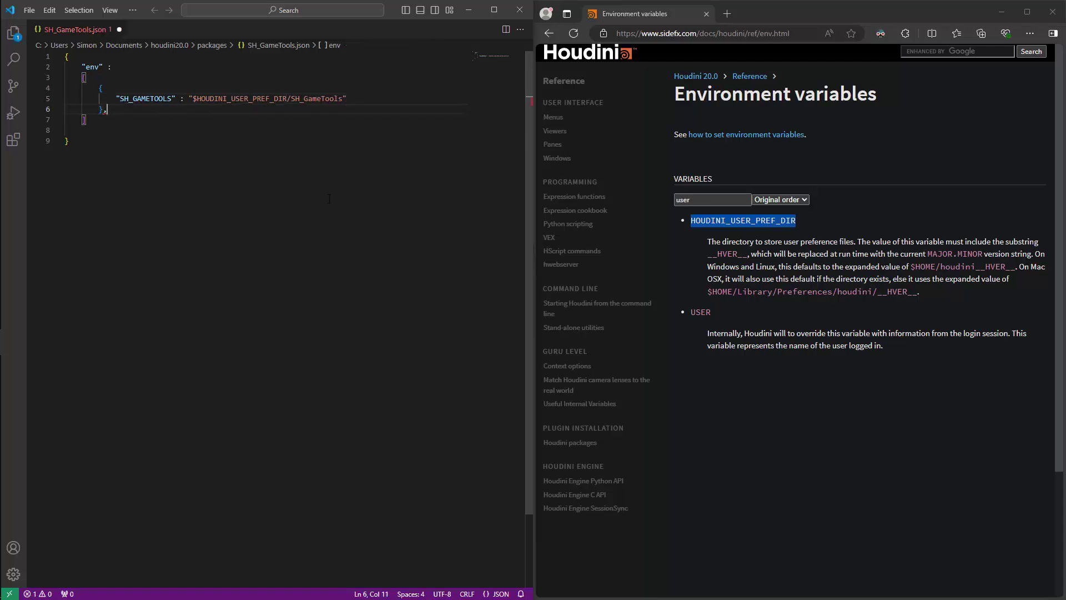
pyautogui.press('Return')
pyautogui.write('{')
pyautogui.press('Return')
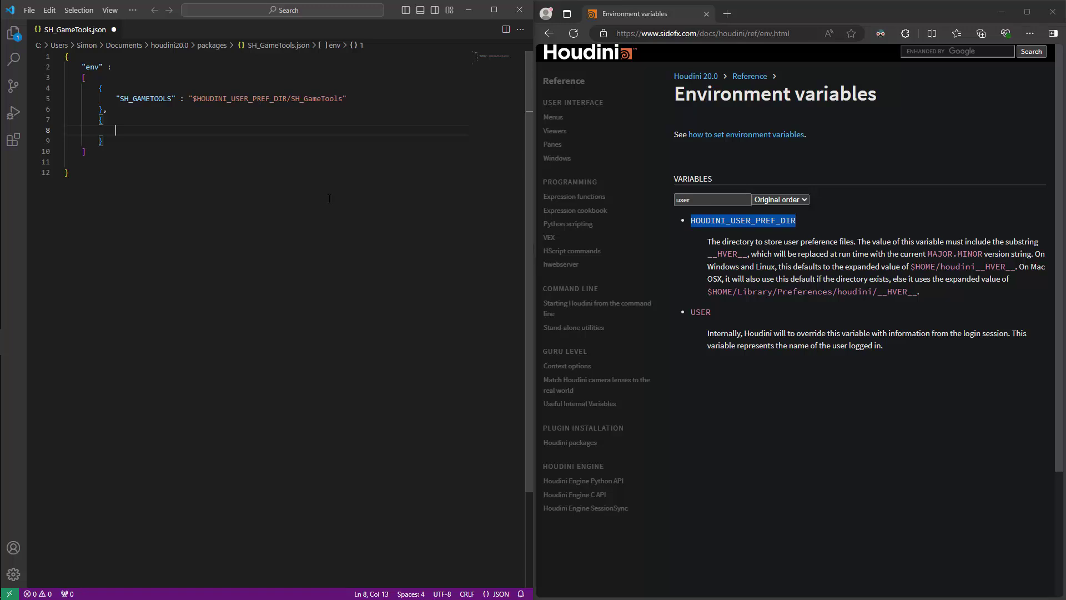
# - Fill the second env block with the key "PYTHONPATH" and the value "$SH_GAMETOOLS"
pyautogui.write('"')
pyautogui.press('Escape')
pyautogui.write('PYTHON')
pyautogui.write('PATH')
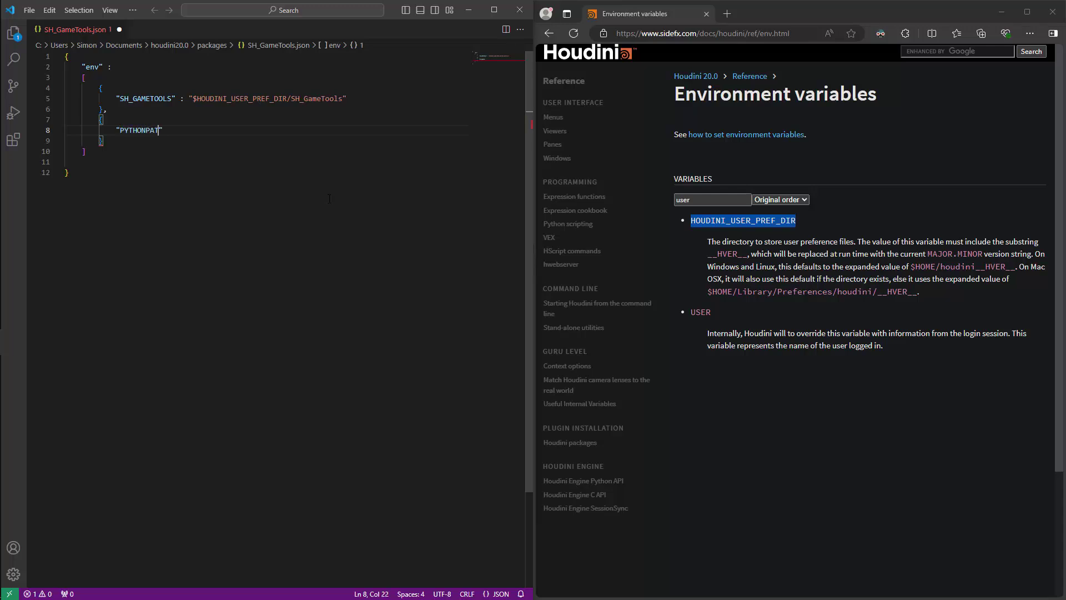
pyautogui.write('" : "')
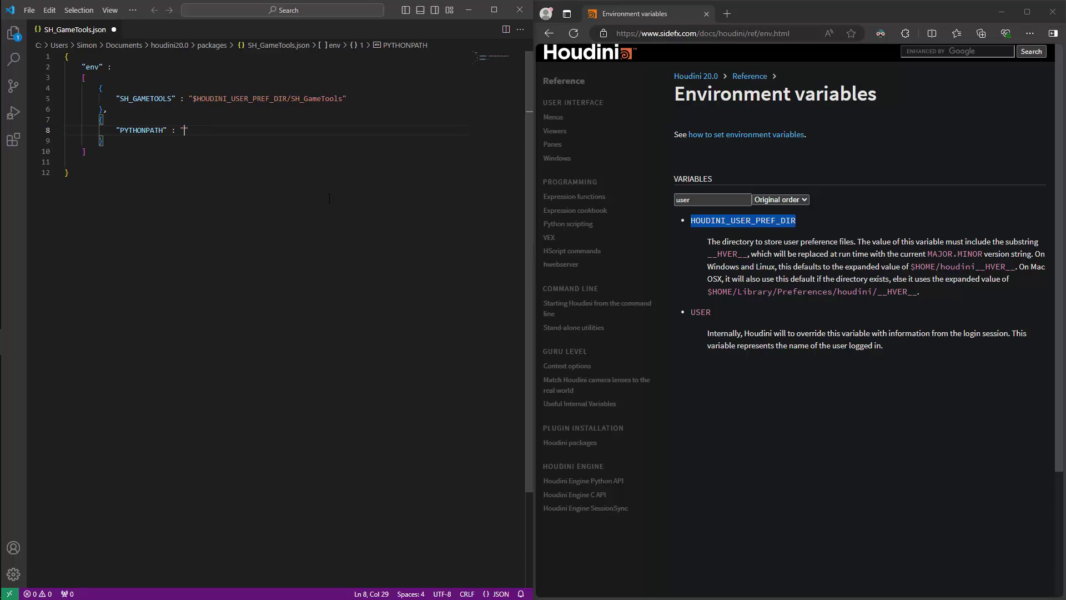
pyautogui.write('$sh')
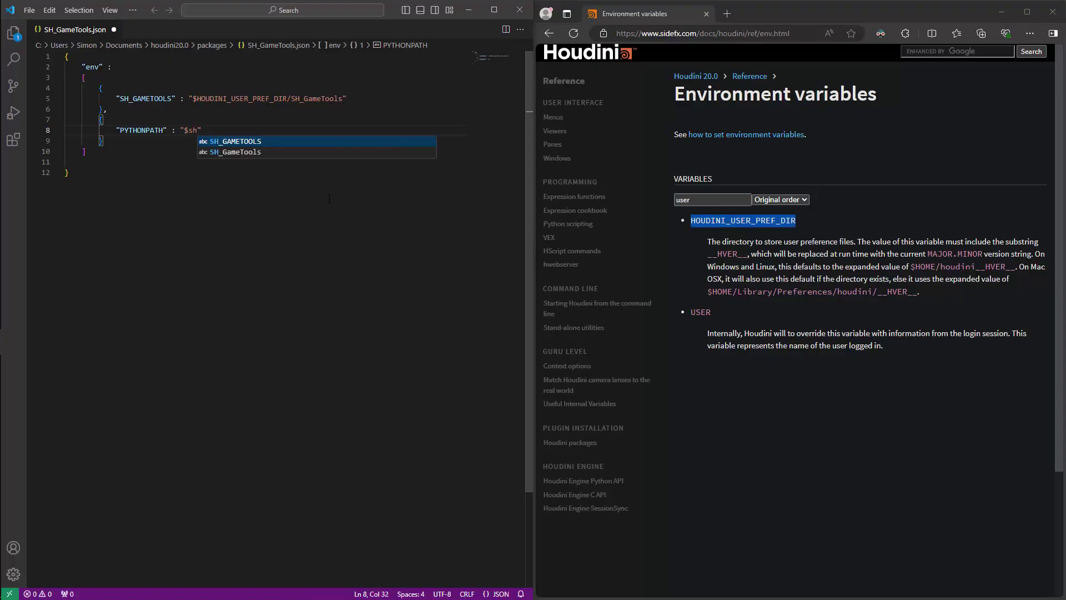
pyautogui.press('Tab')
# - Add a comma after the PYTHONPATH block and open a third brace block below it
pyautogui.press('Down')
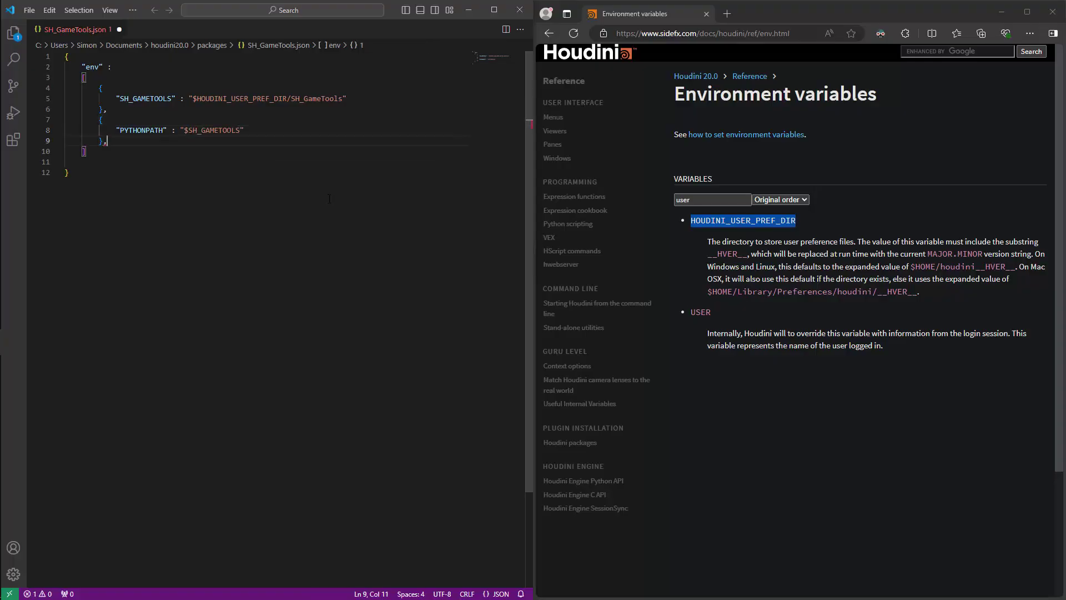
pyautogui.press('alt')
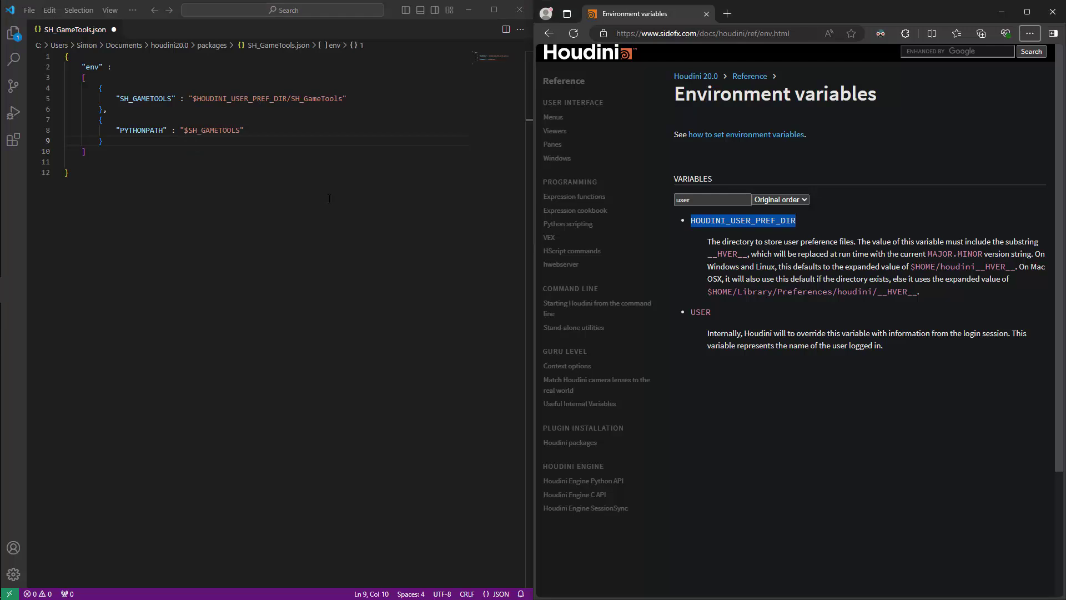
pyautogui.click(141, 143)
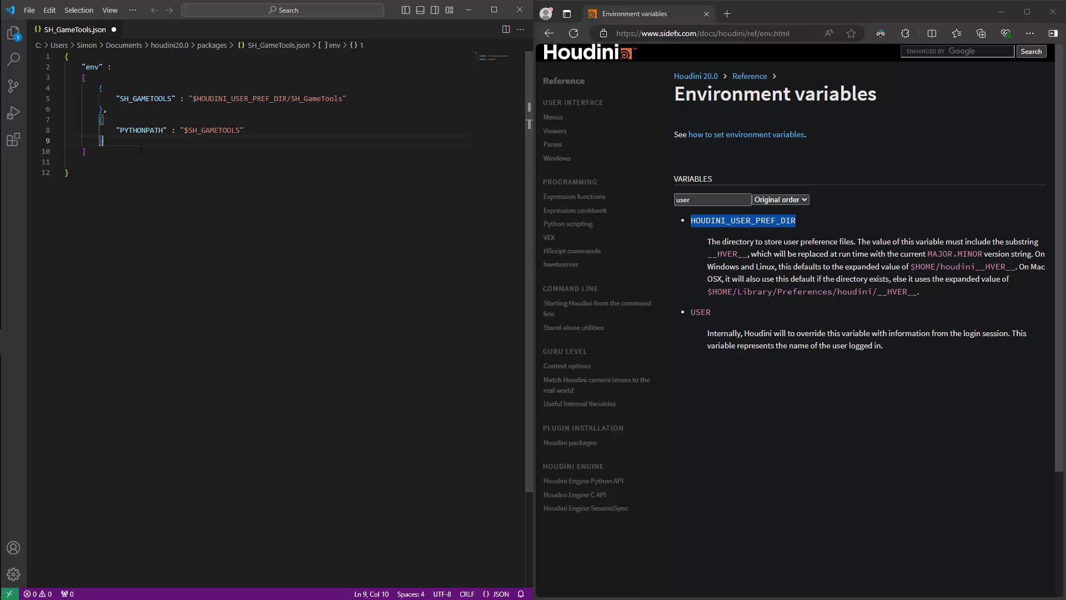
pyautogui.write(',')
pyautogui.press('Return')
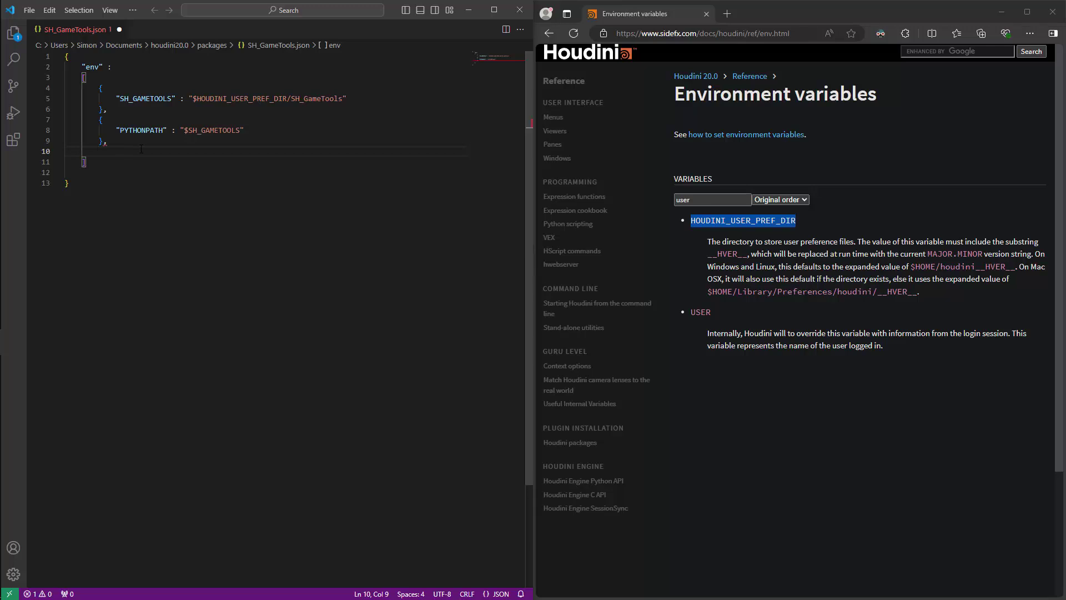
pyautogui.write('{}')
pyautogui.press('BackSpace')
pyautogui.write('{')
pyautogui.press('Return')
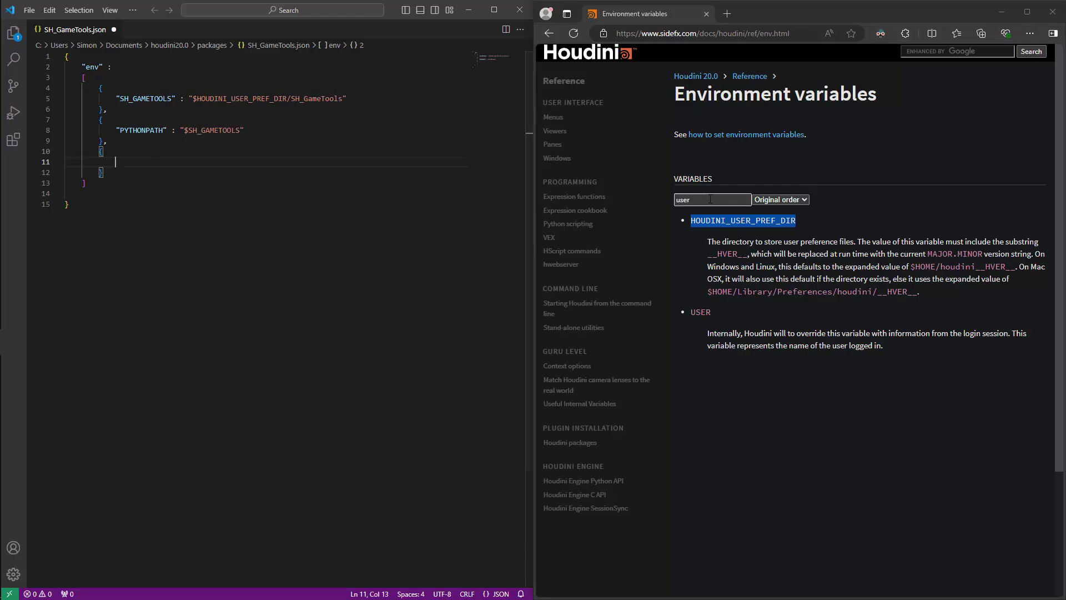
# - Filter the documented variables by "OTL", copy HOUDINI_OTLSCAN_PATH and paste it as the quoted key of the third env block
pyautogui.click(655, 201)
pyautogui.write('OTL')
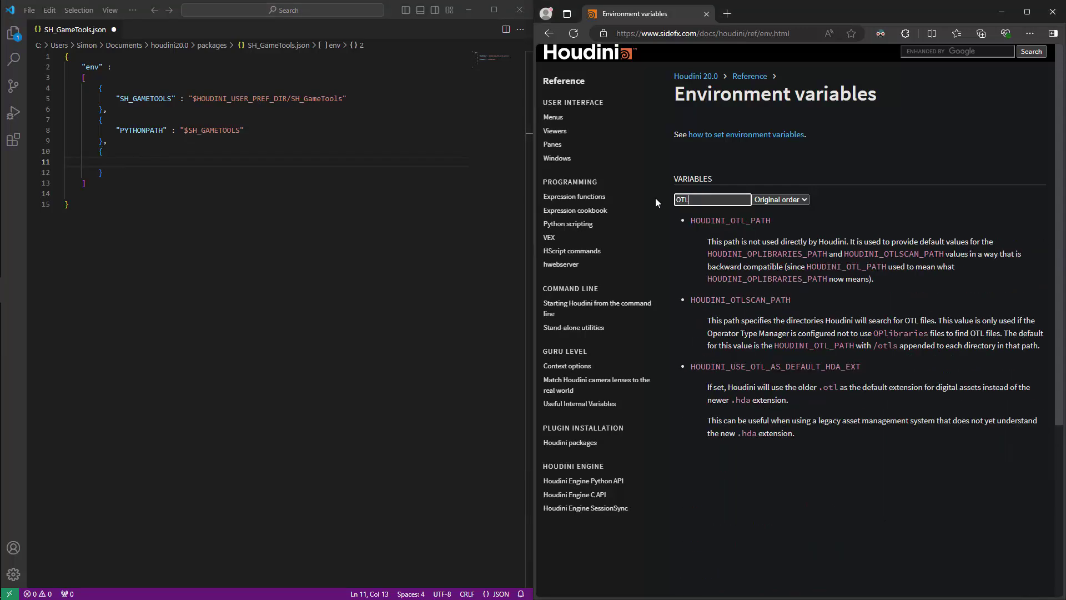
pyautogui.moveTo(791, 300); pyautogui.dragTo(692, 306)
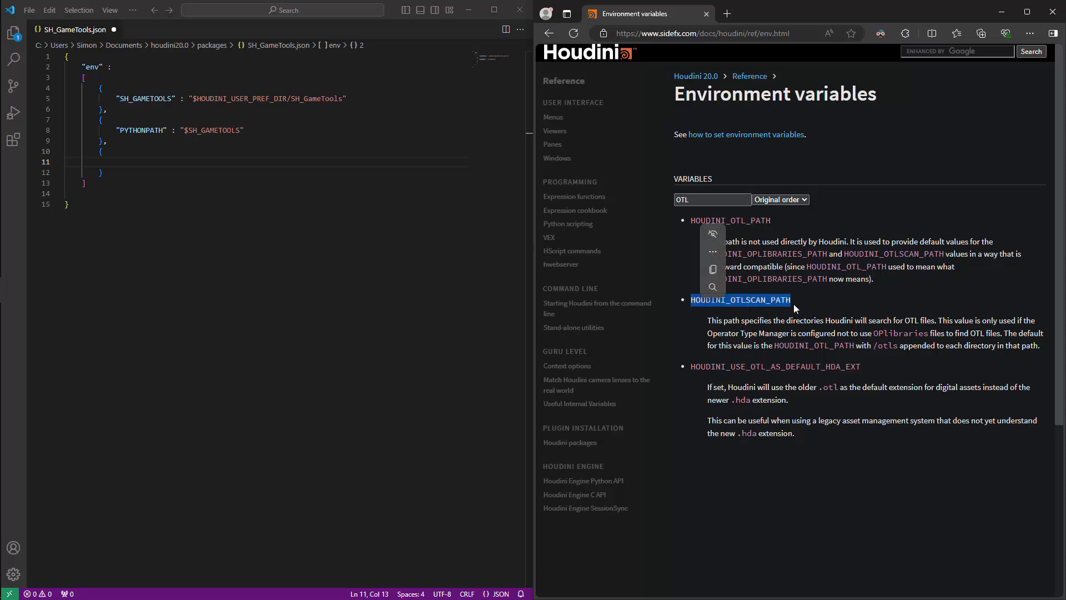
pyautogui.hotkey('ctrl', 'c')
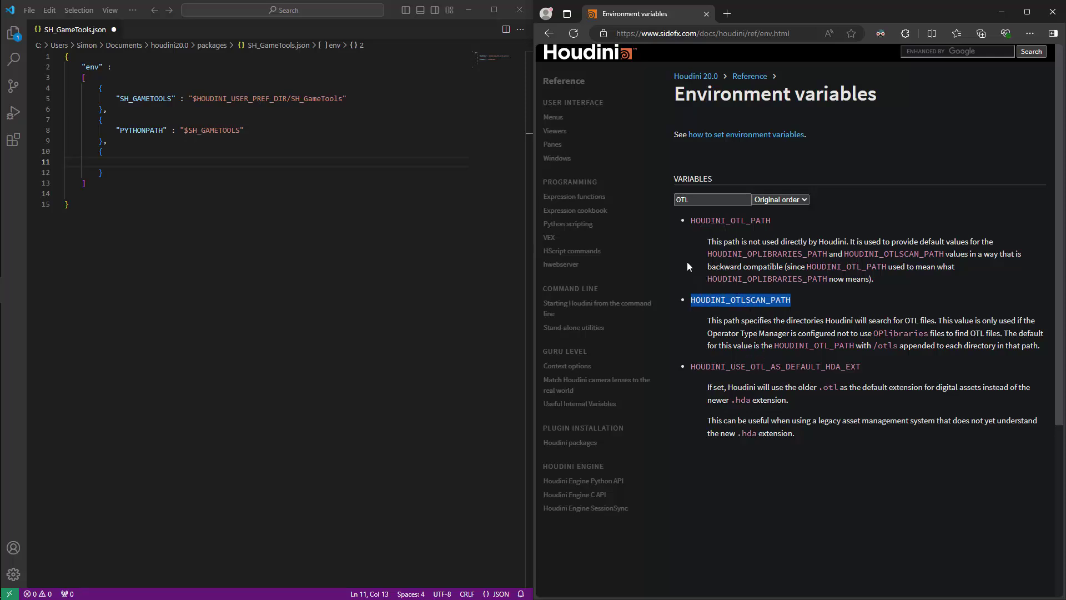
pyautogui.click(122, 162)
pyautogui.write('"')
pyautogui.hotkey('ctrl', 'v')
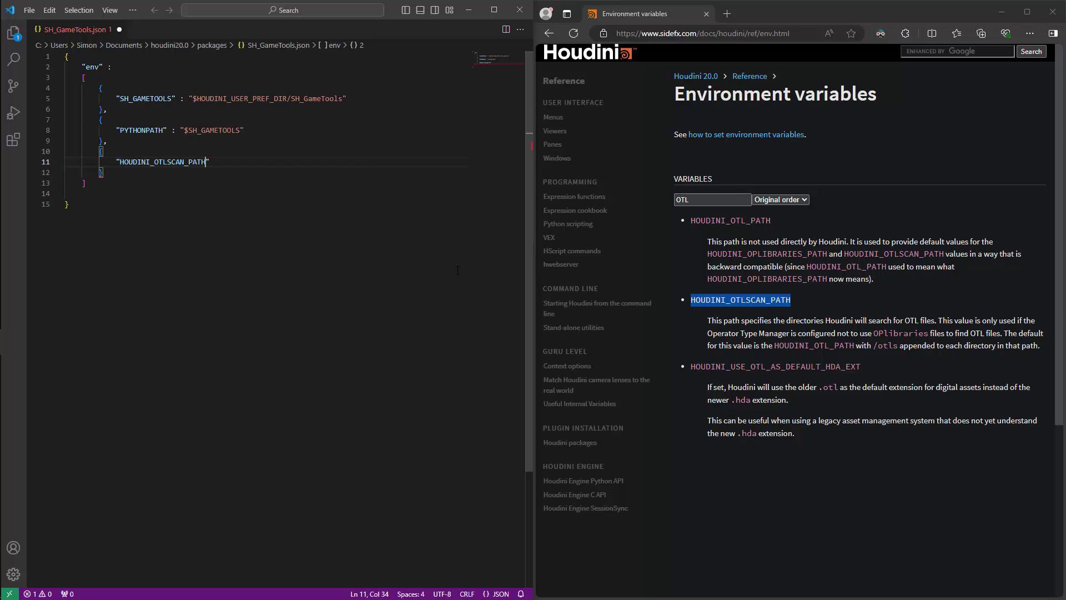
# - Copy the colon and "$SH_GAMETOOLS" value from the PYTHONPATH line and paste them after the HOUDINI_OTLSCAN_PATH key
pyautogui.press('Up')
pyautogui.press('Up')
pyautogui.press('Up')
pyautogui.press('Left')
pyautogui.press('Left')
pyautogui.press('Left')
pyautogui.press('Left')
pyautogui.press('Left')
pyautogui.press('Left')
pyautogui.press('Left')
pyautogui.press('Left')
pyautogui.hotkey('shift', 'End')
pyautogui.hotkey('ctrl', 'c')
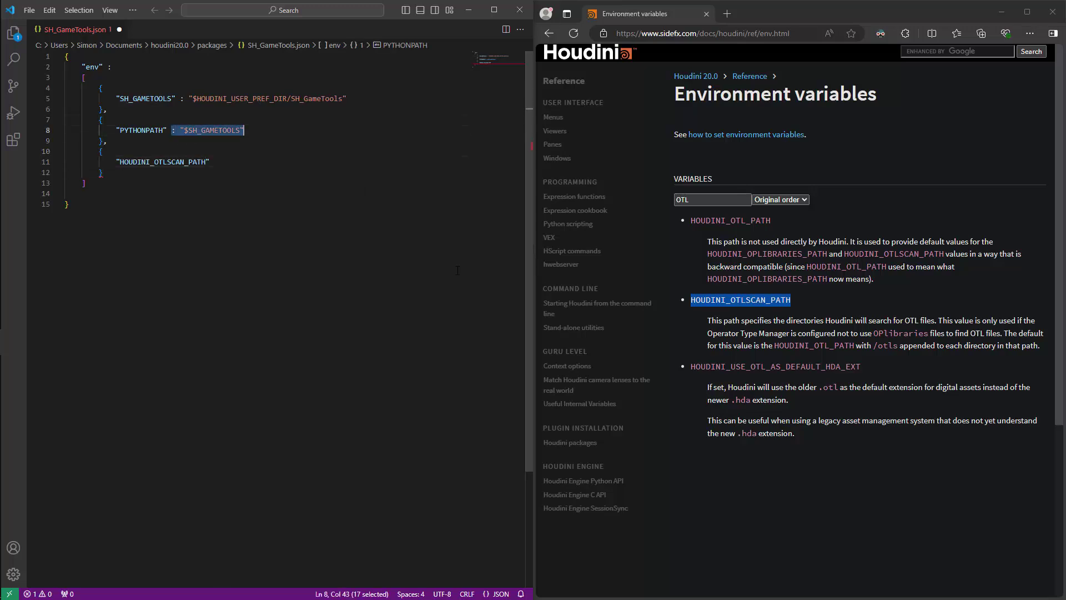
pyautogui.press('Down')
pyautogui.press('Down')
pyautogui.press('Down')
pyautogui.press('End')
pyautogui.hotkey('ctrl', 'v')
# - Delete the duplicate colon between the HOUDINI_OTLSCAN_PATH key and its value
pyautogui.press('Left')
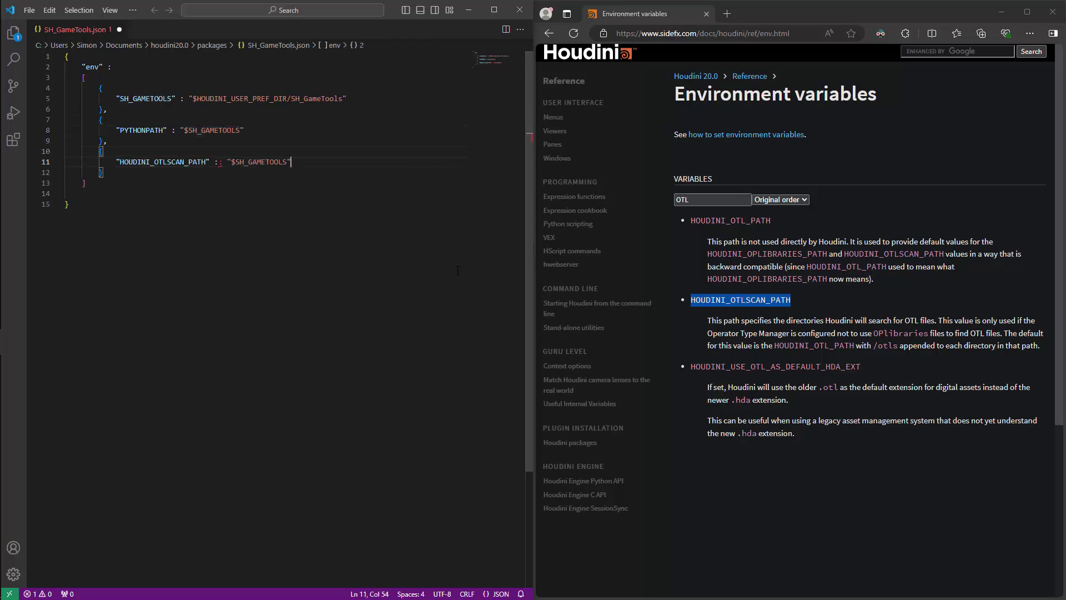
pyautogui.hotkey('ctrl', 'shift', 'Left')
pyautogui.press('Left')
pyautogui.press('Left')
pyautogui.press('Left')
pyautogui.press('Left')
pyautogui.press('Left')
pyautogui.press('Delete')
# - Append /HDA to the HOUDINI_OTLSCAN_PATH value so it reads "$SH_GAMETOOLS/HDA"
pyautogui.press('End')
pyautogui.press('Left')
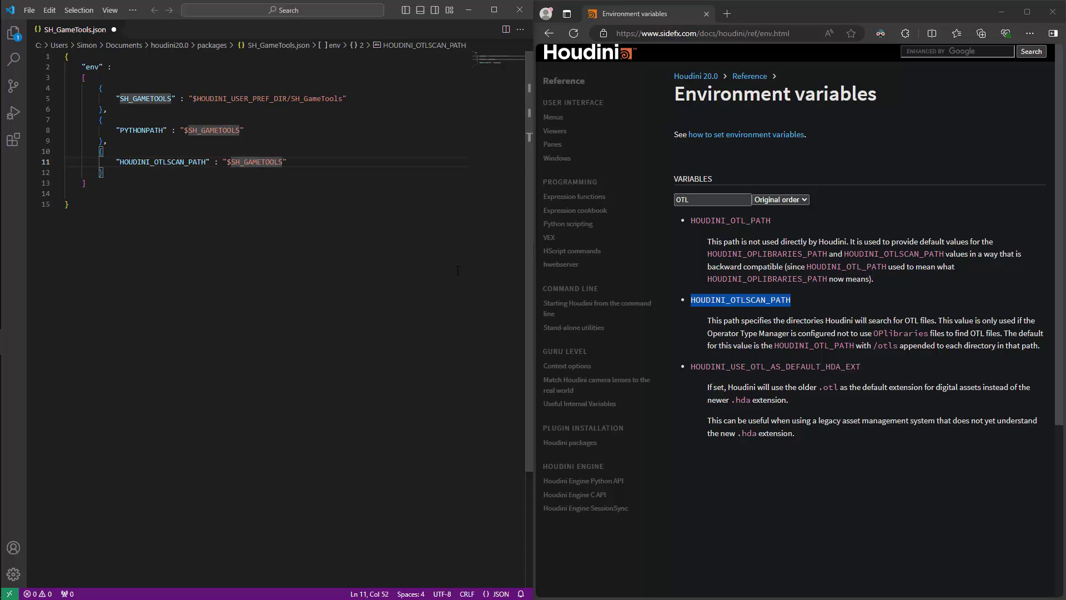
pyautogui.write('/HDA')
pyautogui.press('End')
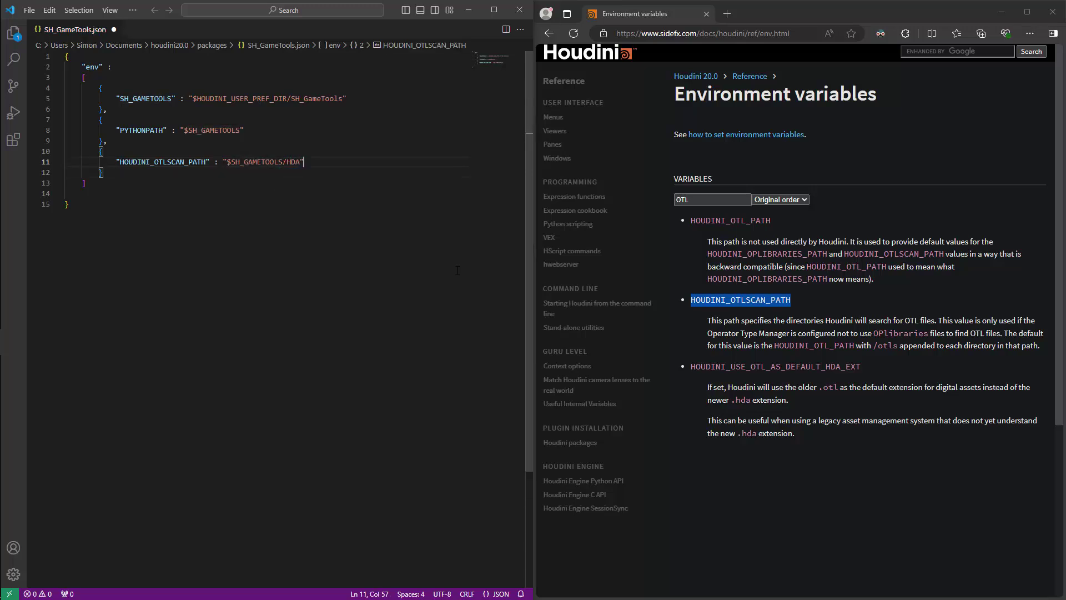
# - Add a comma and two new lines after the HOUDINI_OTLSCAN_PATH block
pyautogui.press('Down')
pyautogui.write(',')
pyautogui.press('Return')
pyautogui.press('Return')
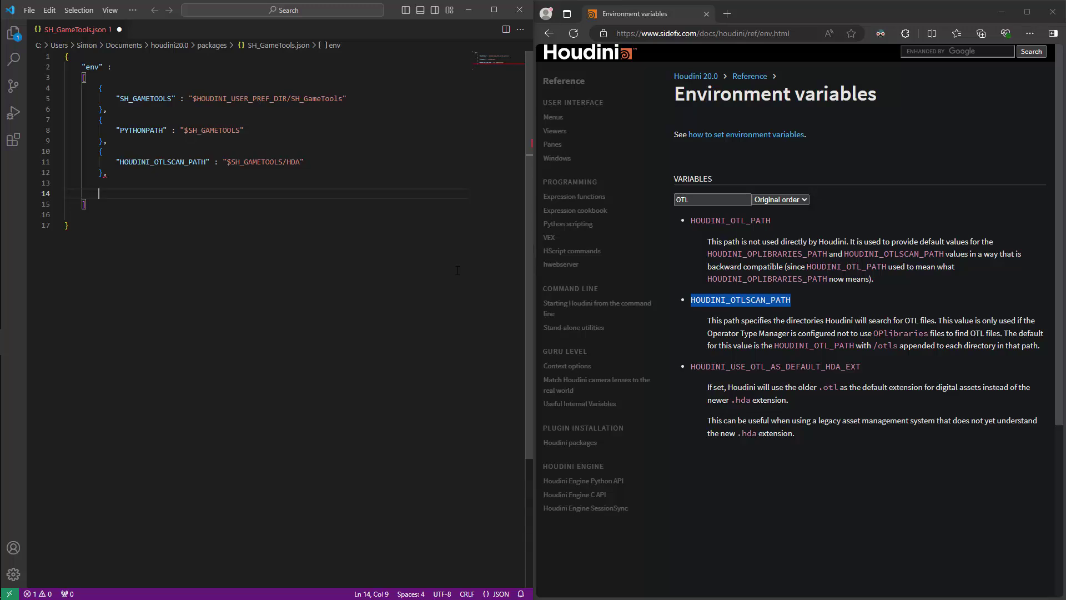
# - Duplicate the HOUDINI_OTLSCAN_PATH block until the env list holds five consecutive copies of it
pyautogui.click(117, 178)
pyautogui.moveTo(118, 176); pyautogui.dragTo(104, 141)
pyautogui.hotkey('ctrl', 'c')
pyautogui.hotkey('ctrl', 'v')
pyautogui.hotkey('ctrl', 'v')
pyautogui.hotkey('ctrl', 'v')
pyautogui.hotkey('ctrl', 'v')
pyautogui.hotkey('ctrl', 'v')
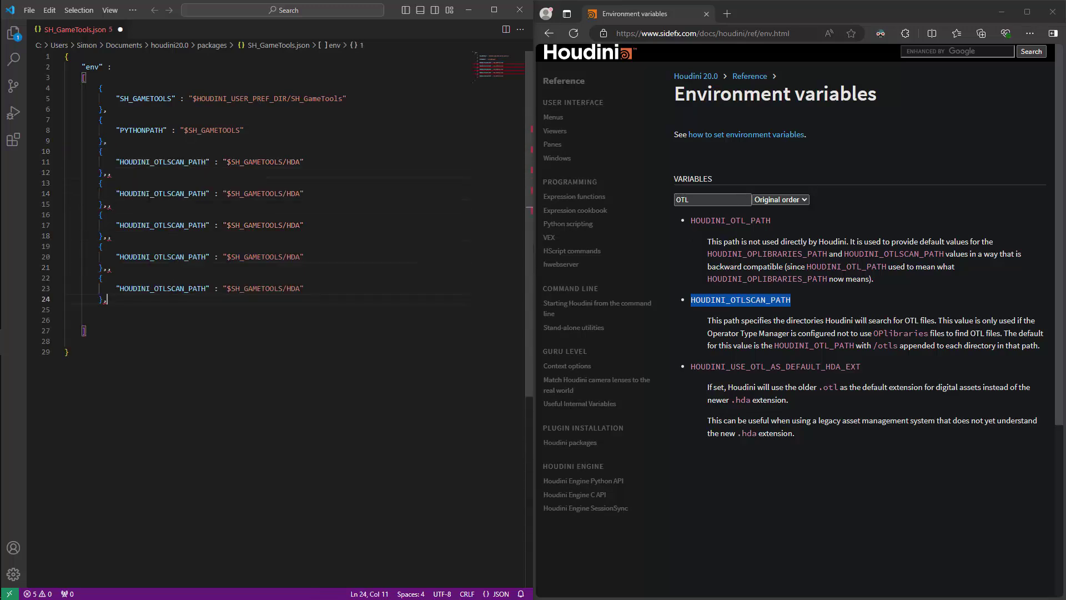
# - Remove the doubled comma after each of the first four HOUDINI_OTLSCAN_PATH blocks
pyautogui.click(117, 173)
pyautogui.press('BackSpace')
pyautogui.click(118, 206)
pyautogui.press('BackSpace')
pyautogui.click(118, 237)
pyautogui.press('BackSpace')
pyautogui.click(118, 243)
pyautogui.click(118, 269)
pyautogui.press('BackSpace')
pyautogui.click(114, 226)
pyautogui.click(113, 195)
# - Filter the documented variables by "rAD" and replace the second HOUDINI_OTLSCAN_PATH key with HOUDINI_RADIALMENU_PATH
pyautogui.moveTo(701, 200); pyautogui.dragTo(641, 200)
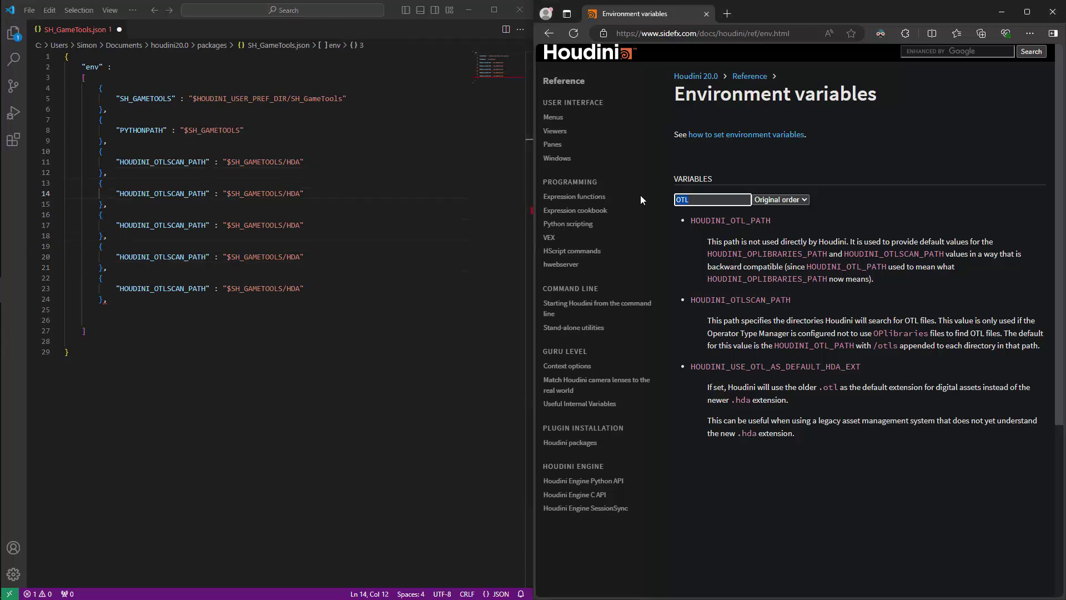
pyautogui.write('rAD')
pyautogui.moveTo(807, 300); pyautogui.dragTo(689, 300)
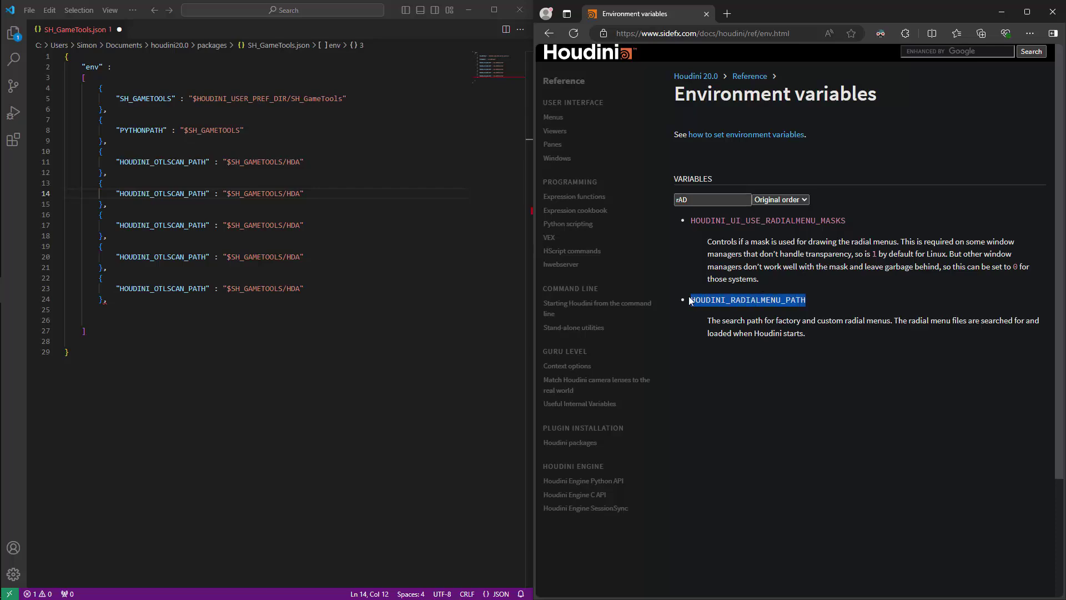
pyautogui.doubleClick(161, 193)
pyautogui.hotkey('ctrl', 'v')
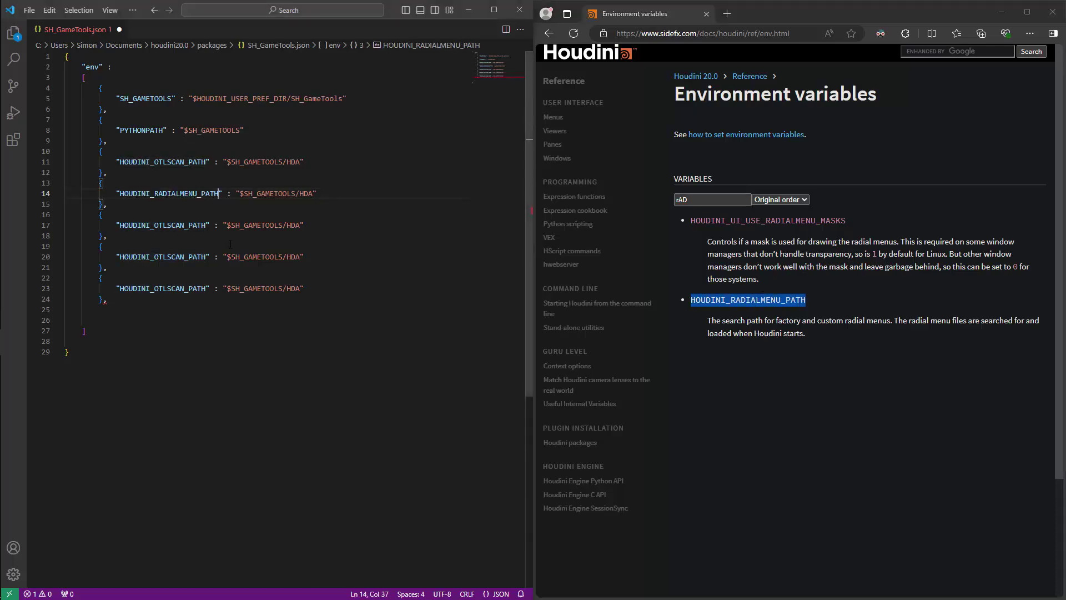
# - Filter the variables by "ICON", copy HOUDINI_UI_ICON_PATH and paste it over the key in the block below HOUDINI_RADIALMENU_PATH
pyautogui.click(645, 189)
pyautogui.write('ICON')
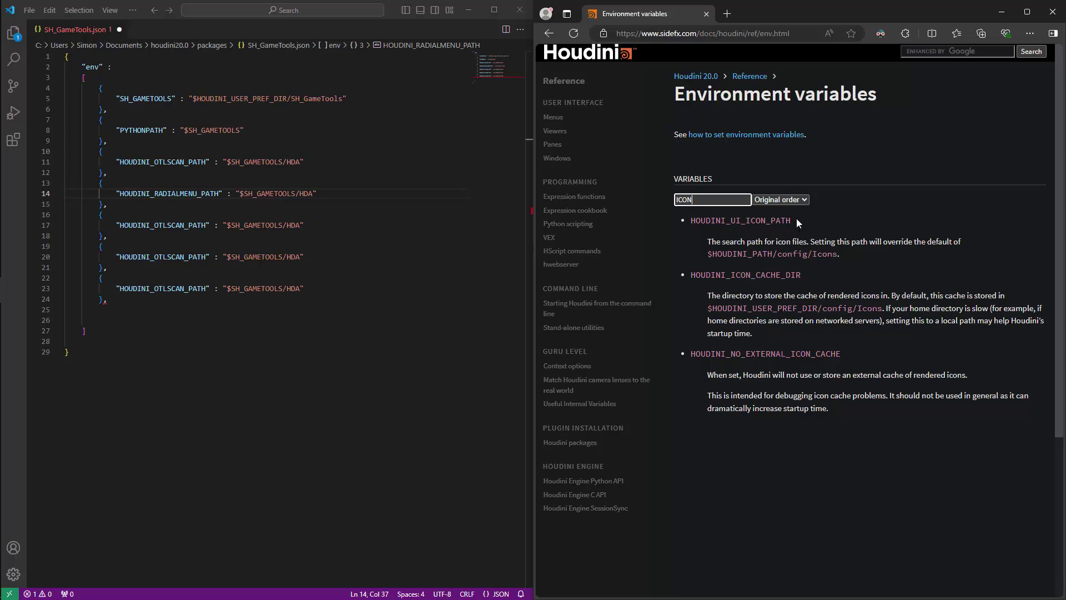
pyautogui.moveTo(792, 219); pyautogui.dragTo(691, 221)
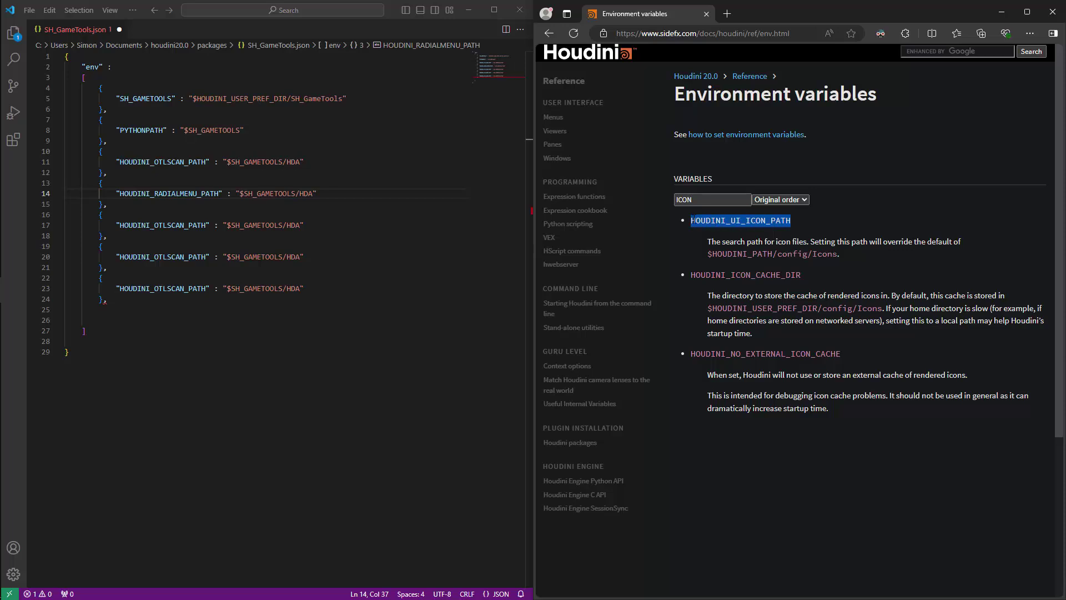
pyautogui.hotkey('ctrl', 'c')
pyautogui.doubleClick(161, 224)
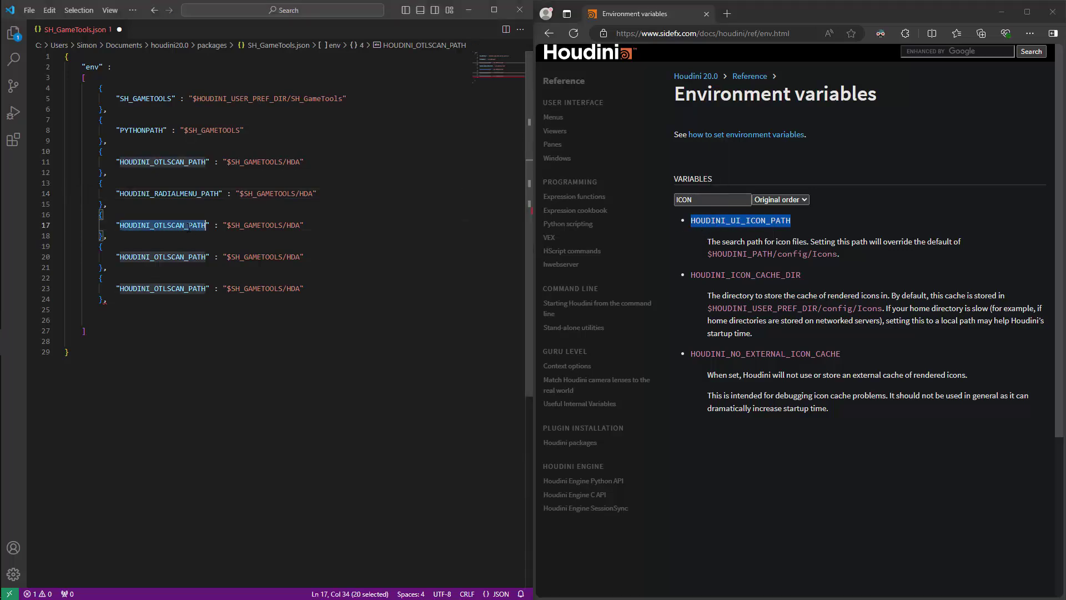
pyautogui.hotkey('ctrl', 'v')
pyautogui.doubleClick(684, 199)
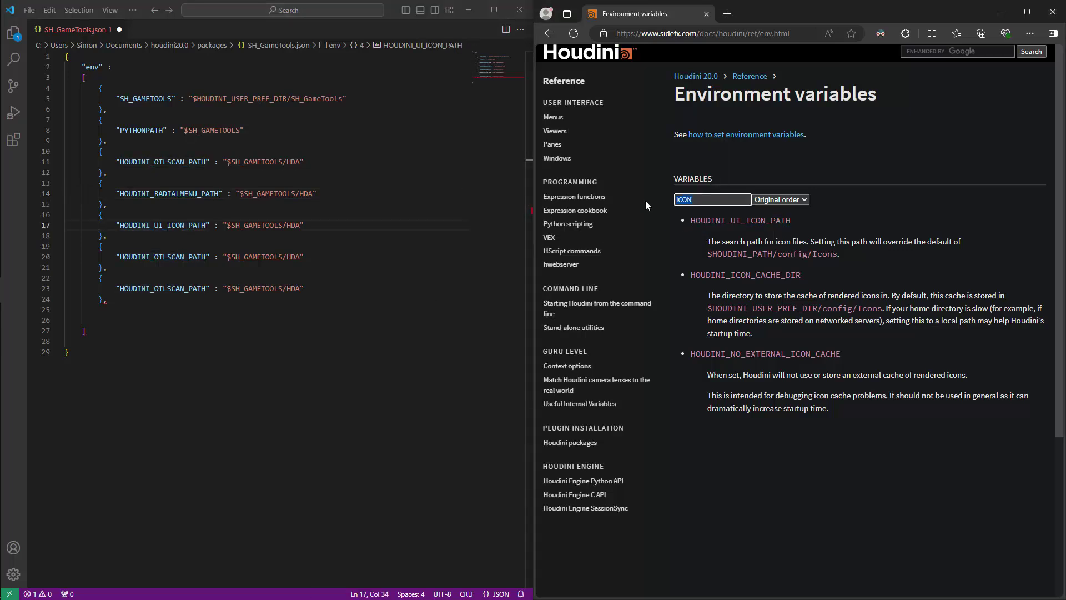
pyautogui.write('PYTH')
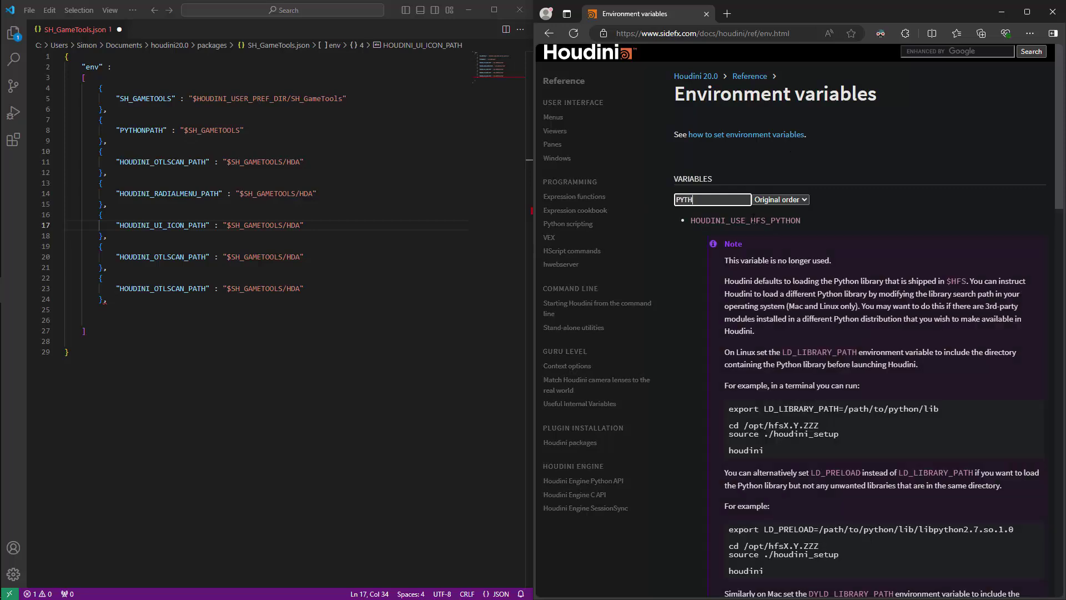
pyautogui.press('BackSpace')
pyautogui.press('BackSpace')
pyautogui.press('BackSpace')
pyautogui.press('BackSpace')
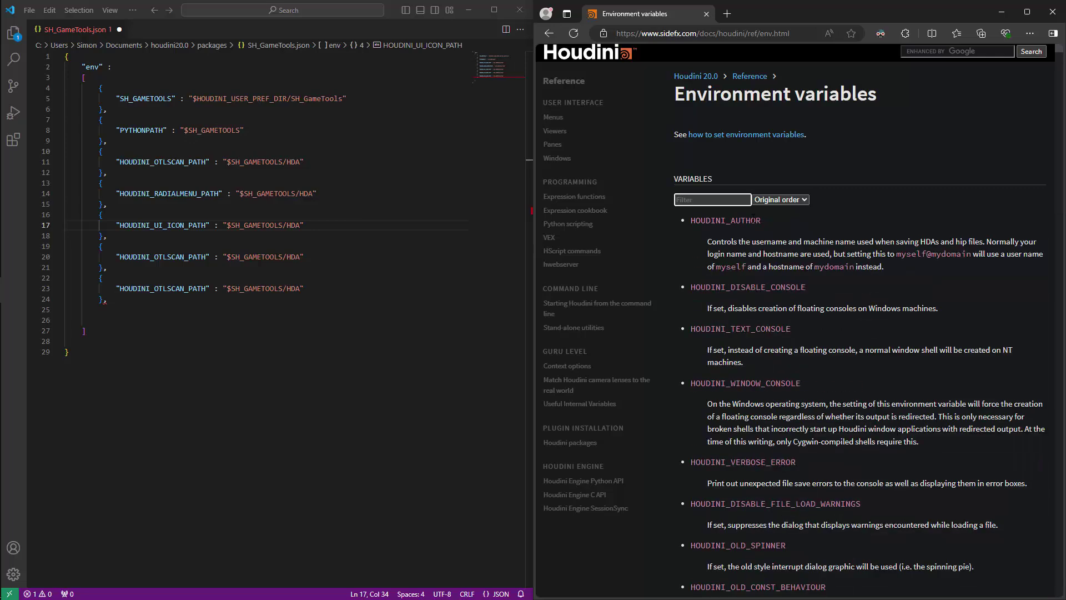
# - Filter the variables by "PANE", copy HOUDINI_PYTHON_PANEL_PATH and paste it over the key in the block below HOUDINI_UI_ICON_PATH
pyautogui.write('PANE')
pyautogui.moveTo(816, 221); pyautogui.dragTo(691, 220)
pyautogui.hotkey('ctrl', 'c')
pyautogui.click(180, 256)
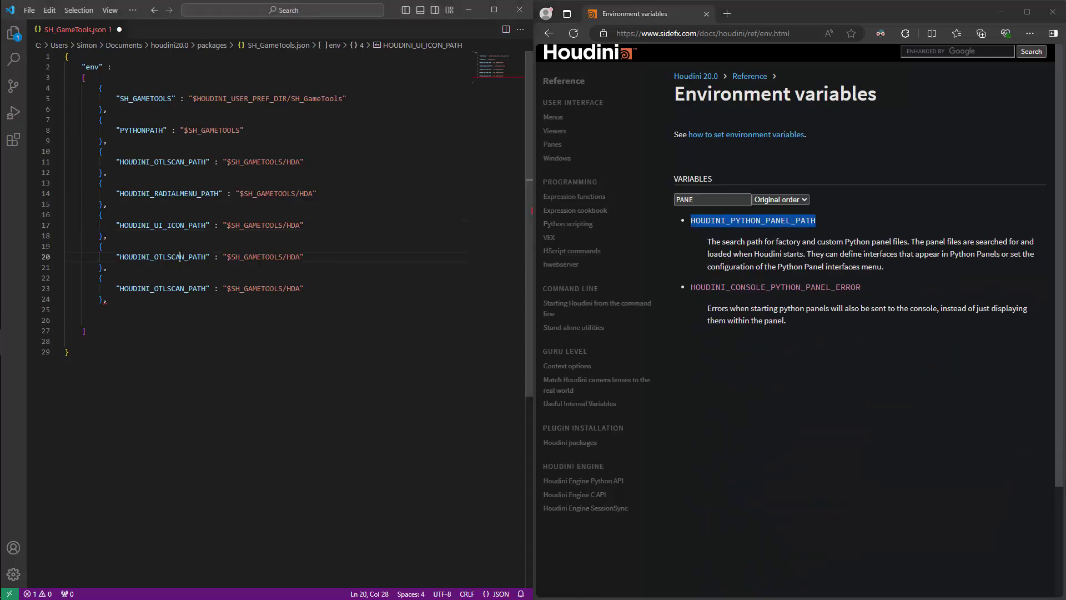
pyautogui.hotkey('ctrl', 'v')
pyautogui.doubleClick(197, 257)
pyautogui.hotkey('ctrl', 'v')
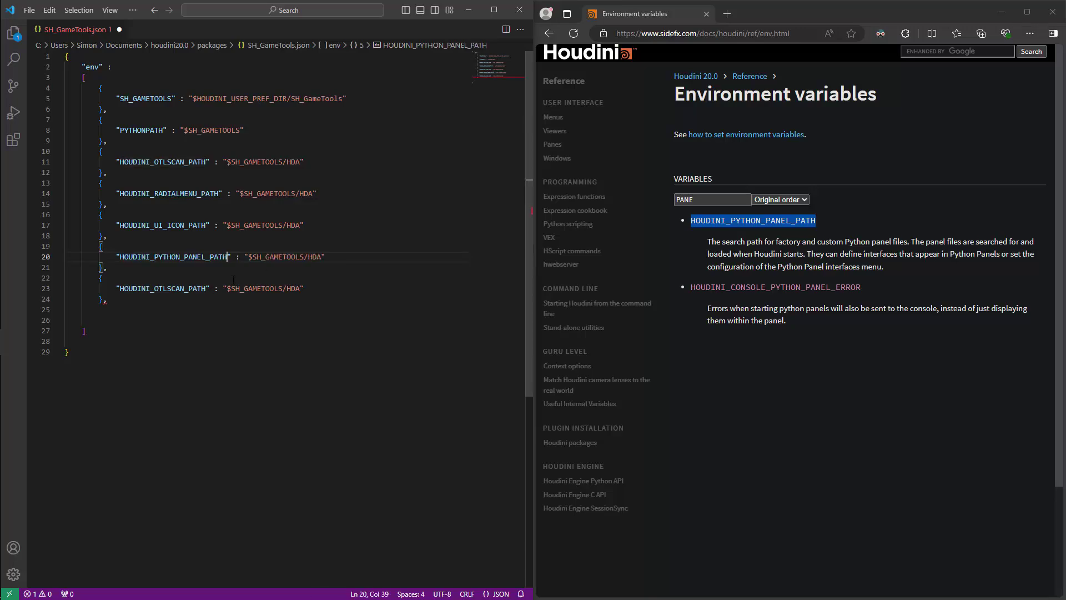
# - Filter the variables by "VIEWER", copy HOUDINI_VIEWERSTATE_PATH and paste it over the key in the last block
pyautogui.moveTo(706, 200); pyautogui.dragTo(649, 204)
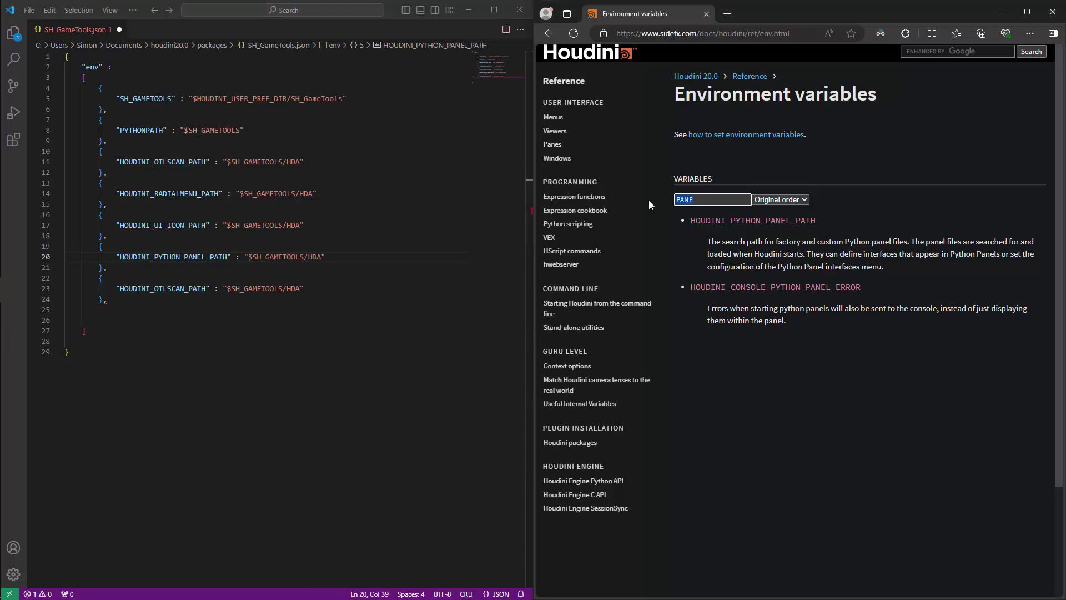
pyautogui.write('VIEW')
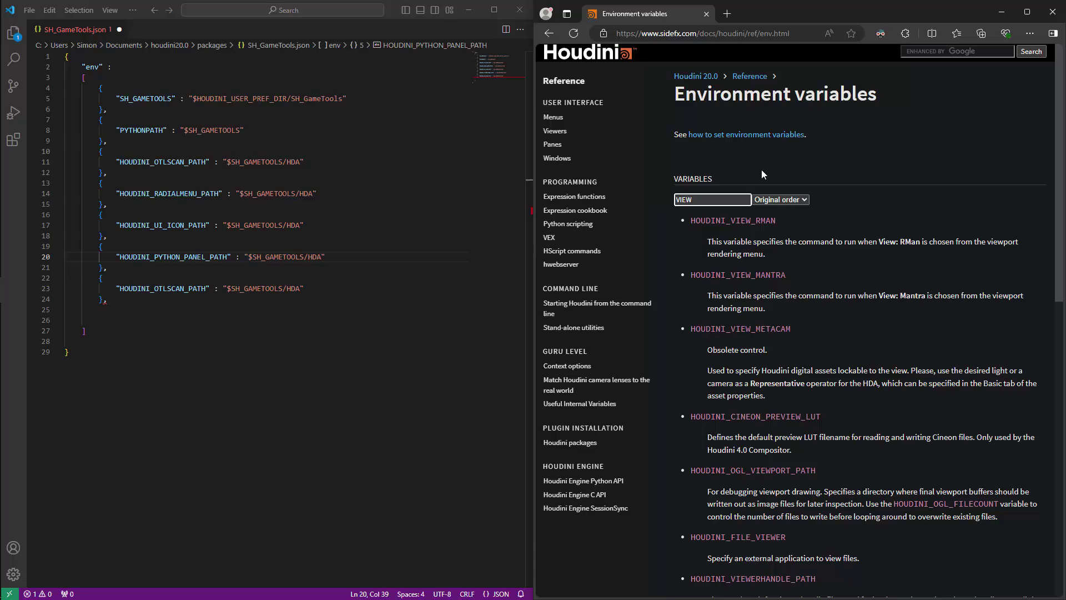
pyautogui.write('W')
pyautogui.press('BackSpace')
pyautogui.write('ER')
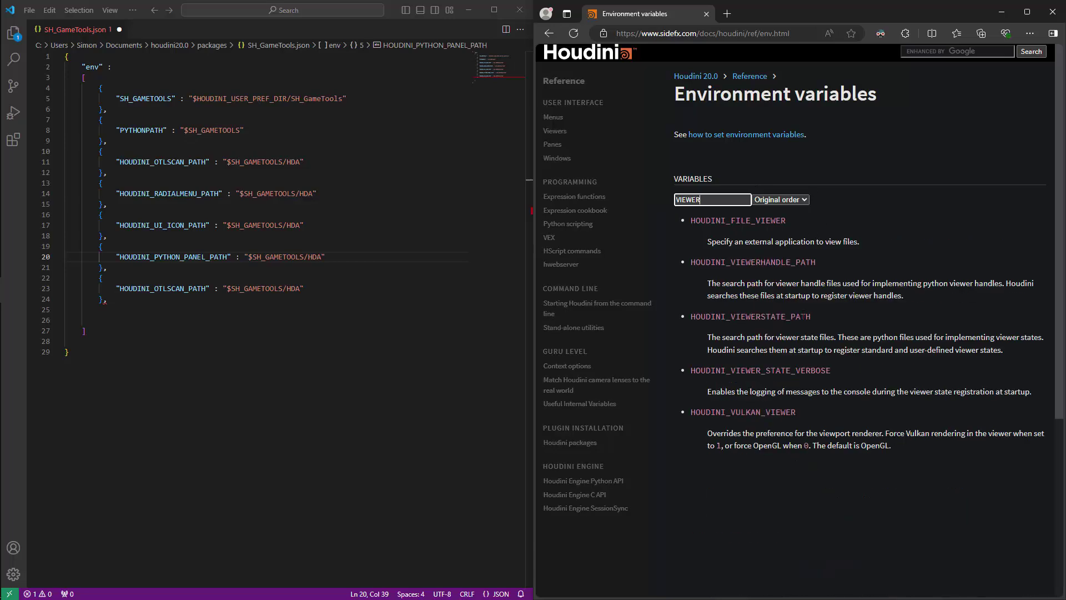
pyautogui.moveTo(816, 319); pyautogui.dragTo(690, 320)
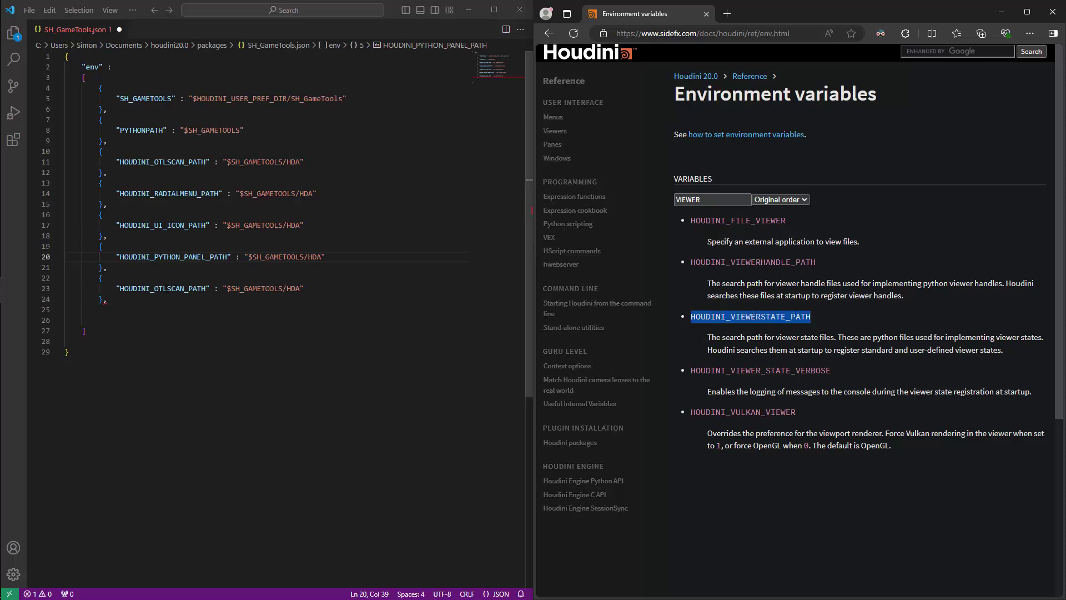
pyautogui.doubleClick(168, 289)
pyautogui.hotkey('ctrl', 'v')
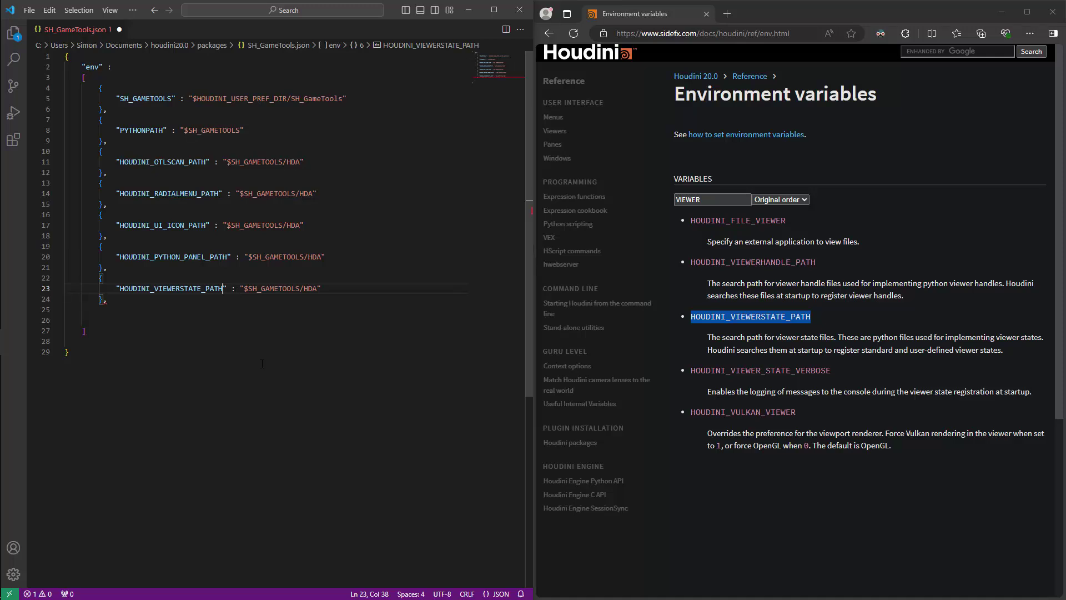
# - Change the subfolder in the HOUDINI_OTLSCAN_PATH value to lowercase "hda"
pyautogui.press('Up')
pyautogui.press('Up')
pyautogui.press('Up')
pyautogui.press('Up')
pyautogui.press('Up')
pyautogui.press('Up')
pyautogui.press('Up')
pyautogui.press('Up')
pyautogui.press('Up')
pyautogui.press('Up')
pyautogui.press('Up')
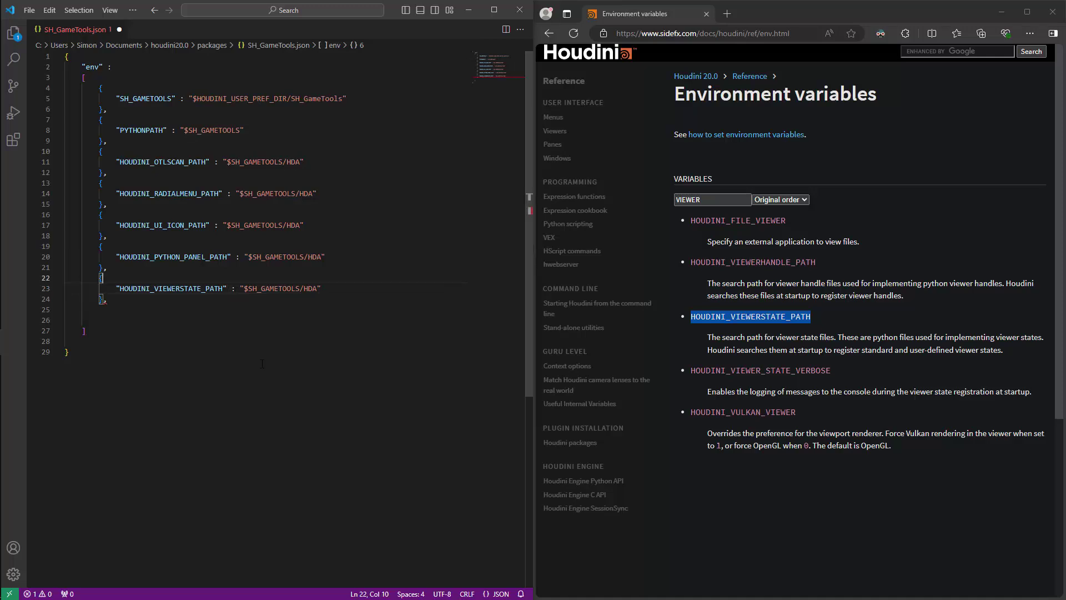
pyautogui.press('Up')
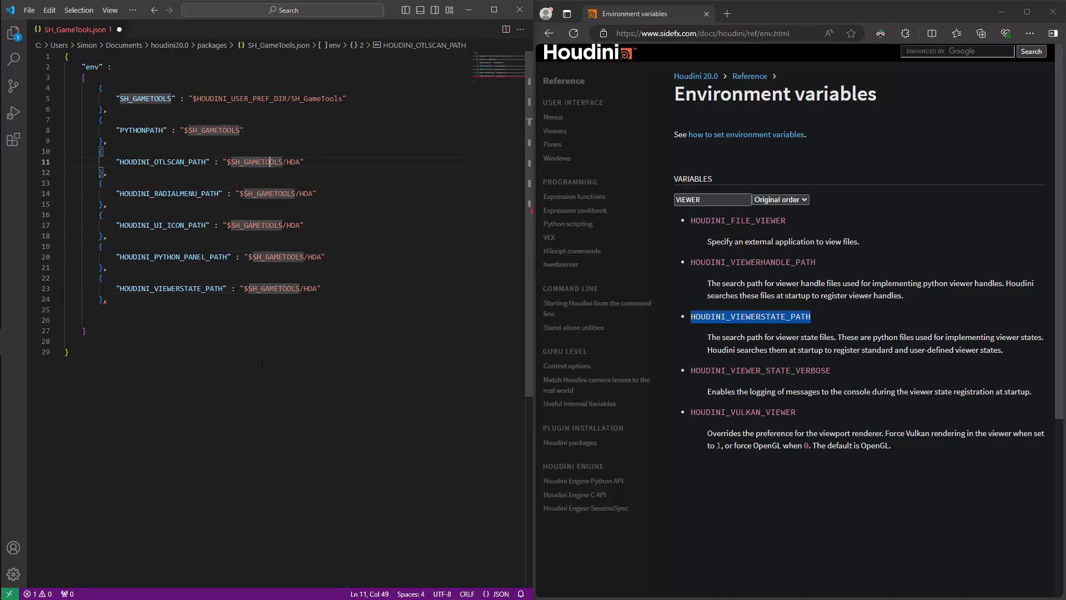
pyautogui.press('Right')
pyautogui.press('Right')
pyautogui.press('Right')
pyautogui.press('Right')
pyautogui.press('Delete')
pyautogui.press('Delete')
pyautogui.press('Delete')
pyautogui.write('hda')
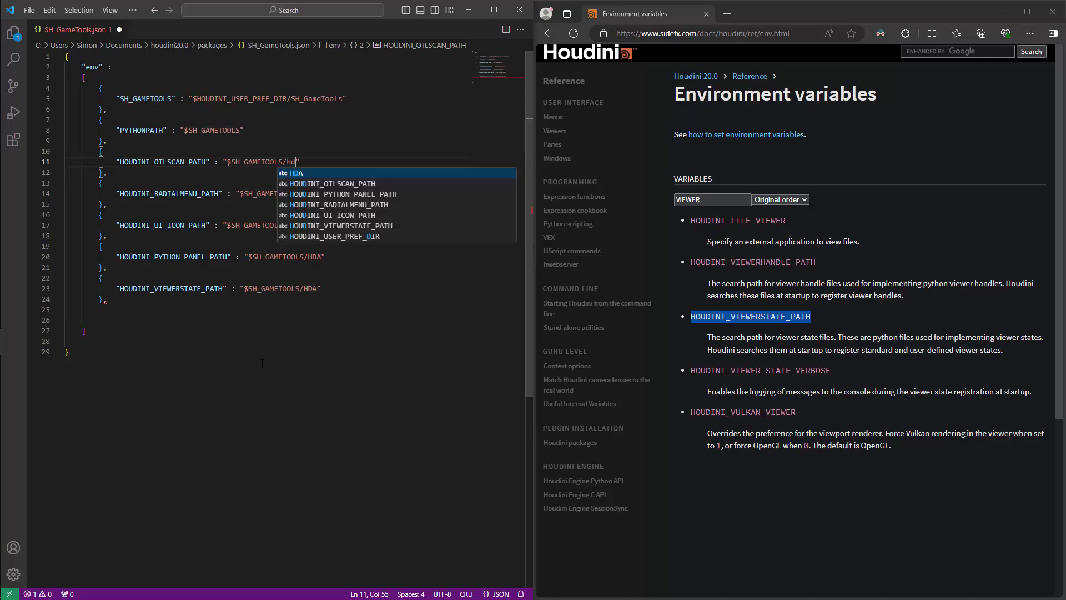
pyautogui.press('Escape')
# - Set the subfolder in the HOUDINI_RADIALMENU_PATH value to "radialmenus"
pyautogui.press('Down')
pyautogui.press('Down')
pyautogui.press('Left')
pyautogui.press('Down')
pyautogui.press('End')
pyautogui.press('Left')
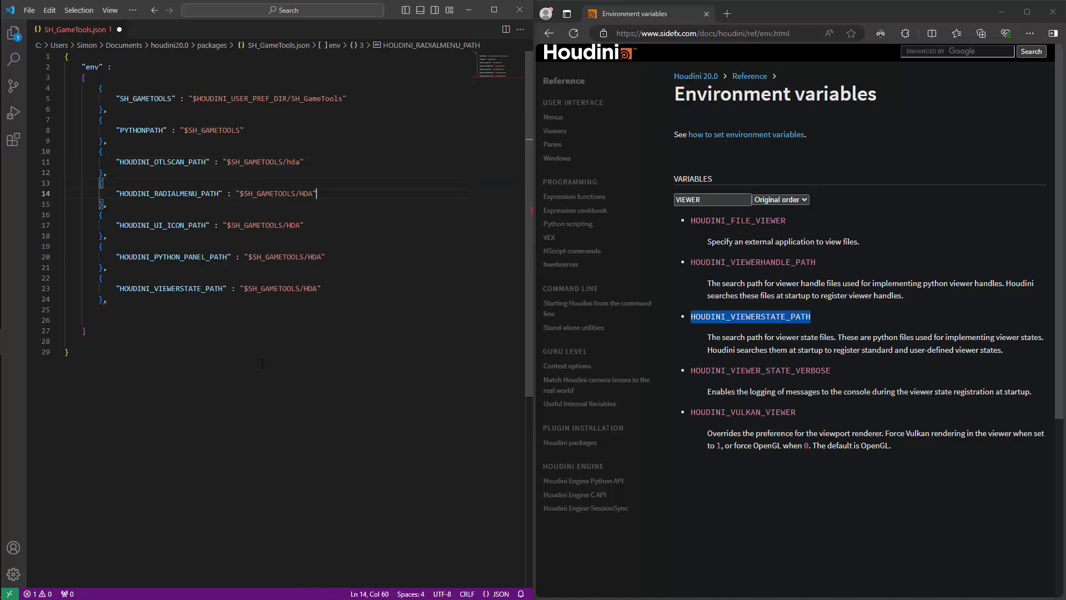
pyautogui.hotkey('ctrl', 'shift', 'Left')
pyautogui.press('BackSpace')
pyautogui.write('menus')
# - Set the subfolder in the HOUDINI_UI_ICON_PATH value to "icons"
pyautogui.press('Down')
pyautogui.press('Down')
pyautogui.press('Down')
pyautogui.press('Left')
pyautogui.press('BackSpace')
pyautogui.press('BackSpace')
pyautogui.press('BackSpace')
pyautogui.write('icons')
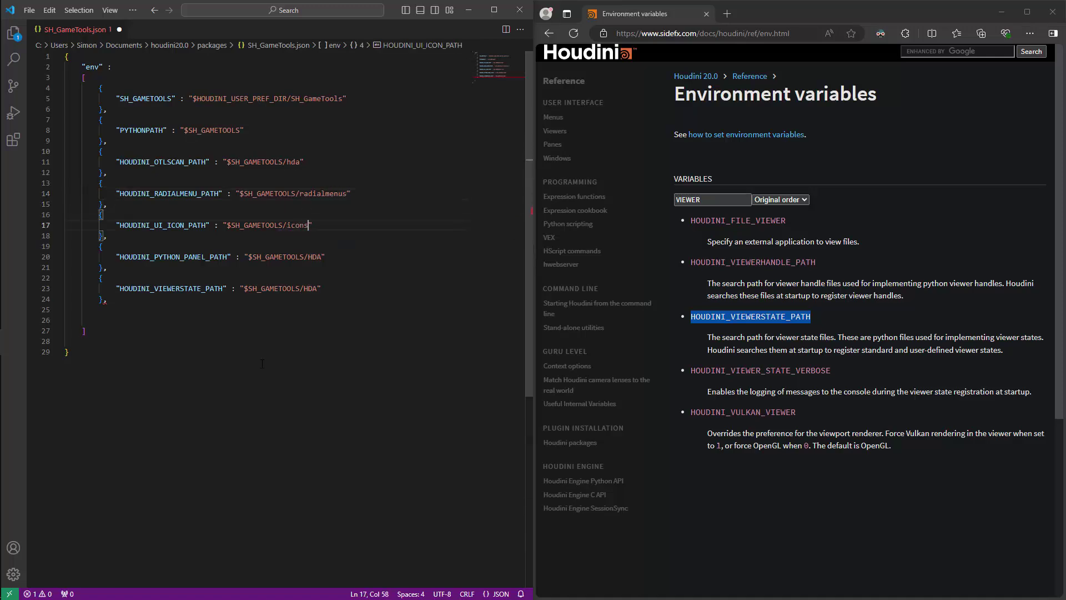
# - Set the subfolder in the HOUDINI_PYTHON_PANEL_PATH value to "pythonpannels"
pyautogui.press('Down')
pyautogui.press('Down')
pyautogui.press('Down')
pyautogui.press('Delete')
pyautogui.press('Delete')
pyautogui.press('Delete')
pyautogui.write('pythonpannels')
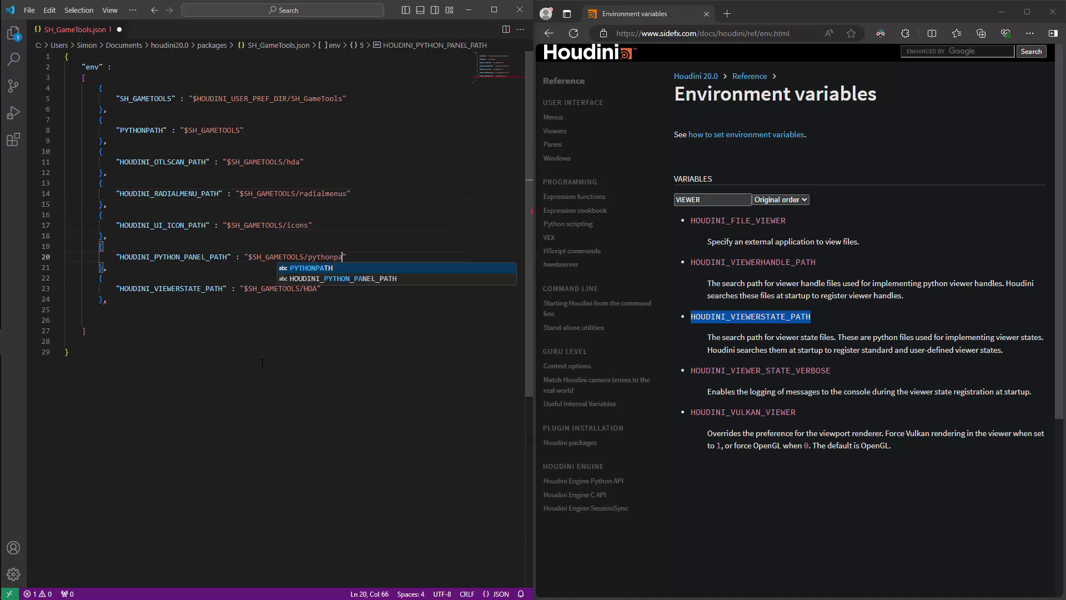
# - Set the subfolder in the HOUDINI_VIEWERSTATE_PATH value to "viewerstates"
pyautogui.press('Down')
pyautogui.press('Down')
pyautogui.press('Down')
pyautogui.press('Left')
pyautogui.press('BackSpace')
pyautogui.press('BackSpace')
pyautogui.press('BackSpace')
pyautogui.write('viewe')
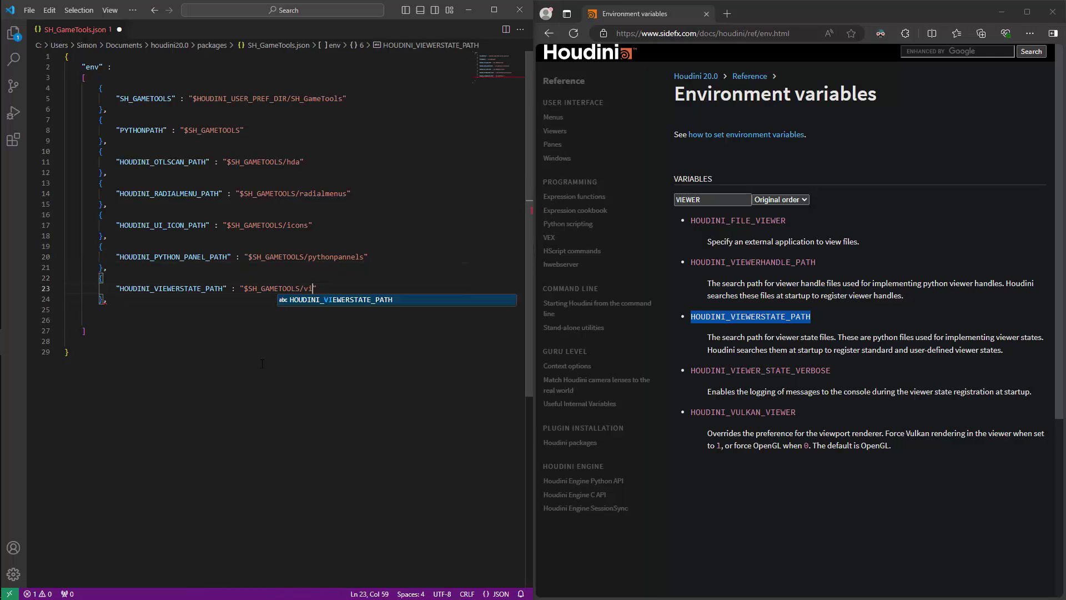
pyautogui.write('rstates')
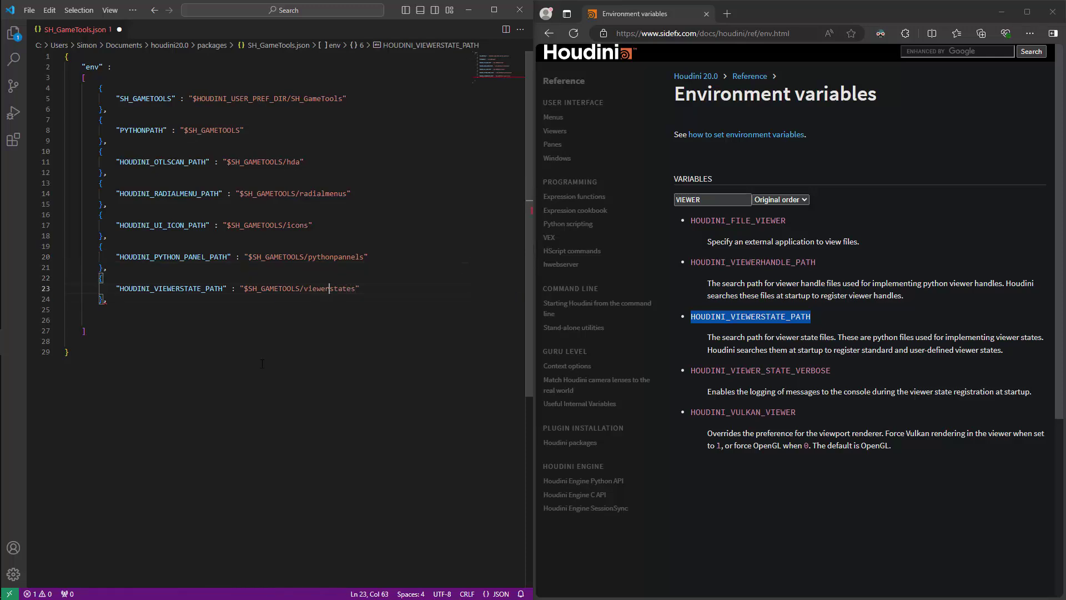
# - Capitalize the viewer state subfolder name as "ViewerStates"
pyautogui.press('Delete')
pyautogui.write('S')
pyautogui.press('Left')
pyautogui.press('Left')
pyautogui.press('Left')
pyautogui.press('Left')
pyautogui.press('Left')
pyautogui.press('Left')
pyautogui.press('Left')
pyautogui.press('Delete')
pyautogui.write('V')
# - Capitalize and correct the spelling of the Python panel subfolder name to "PythonPanels"
pyautogui.press('Up')
pyautogui.press('Up')
pyautogui.press('Up')
pyautogui.press('Delete')
pyautogui.write('P')
pyautogui.press('Right')
pyautogui.press('Right')
pyautogui.press('Right')
pyautogui.press('Right')
pyautogui.press('Right')
pyautogui.press('Delete')
pyautogui.hotkey('shift', 'p')
pyautogui.press('Right')
pyautogui.press('Right')
pyautogui.press('Delete')
# - Capitalize the subfolder name in the HOUDINI_UI_ICON_PATH value as "Icons"
pyautogui.press('Up')
pyautogui.press('Up')
pyautogui.press('Up')
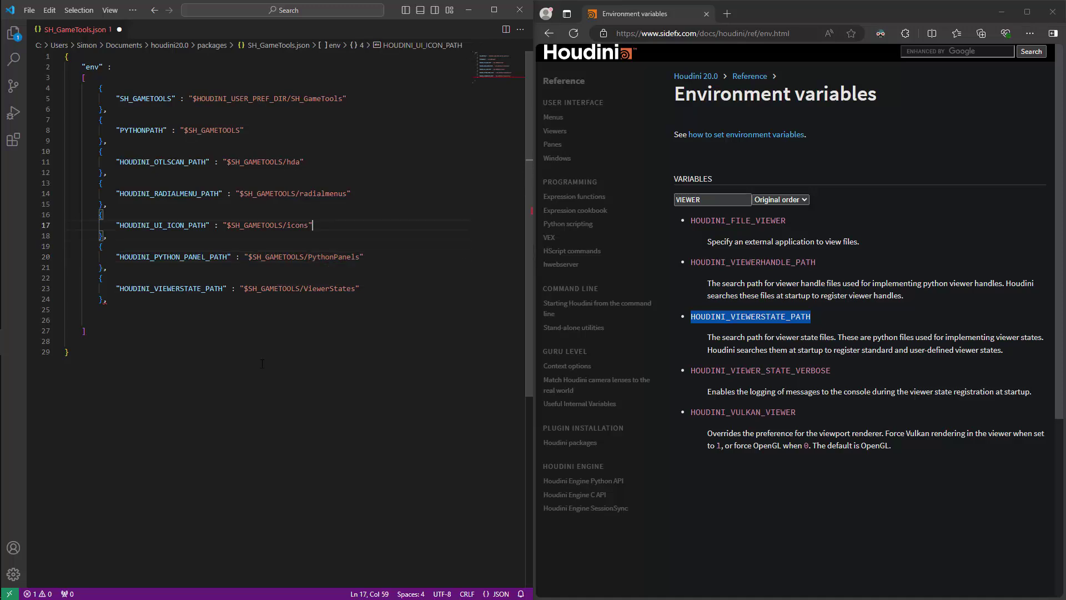
pyautogui.press('Left')
pyautogui.press('Left')
pyautogui.press('Left')
pyautogui.press('Left')
pyautogui.press('Left')
pyautogui.press('Left')
pyautogui.press('Delete')
pyautogui.write('I')
# - Capitalize the subfolder name in the HOUDINI_RADIALMENU_PATH value as "RadialMenus"
pyautogui.press('Up')
pyautogui.press('Up')
pyautogui.press('Up')
pyautogui.press('Right')
pyautogui.press('Right')
pyautogui.press('Right')
pyautogui.press('Delete')
pyautogui.write('R')
pyautogui.press('Right')
pyautogui.press('Right')
pyautogui.press('Right')
pyautogui.press('Right')
pyautogui.press('Right')
pyautogui.press('Delete')
pyautogui.write('M')
# - Set the subfolder in the HOUDINI_OTLSCAN_PATH value to uppercase "HDA"
pyautogui.press('Up')
pyautogui.press('Up')
pyautogui.press('Up')
pyautogui.press('Left')
pyautogui.press('Left')
pyautogui.press('BackSpace')
pyautogui.press('BackSpace')
pyautogui.press('Delete')
pyautogui.write('HDA')
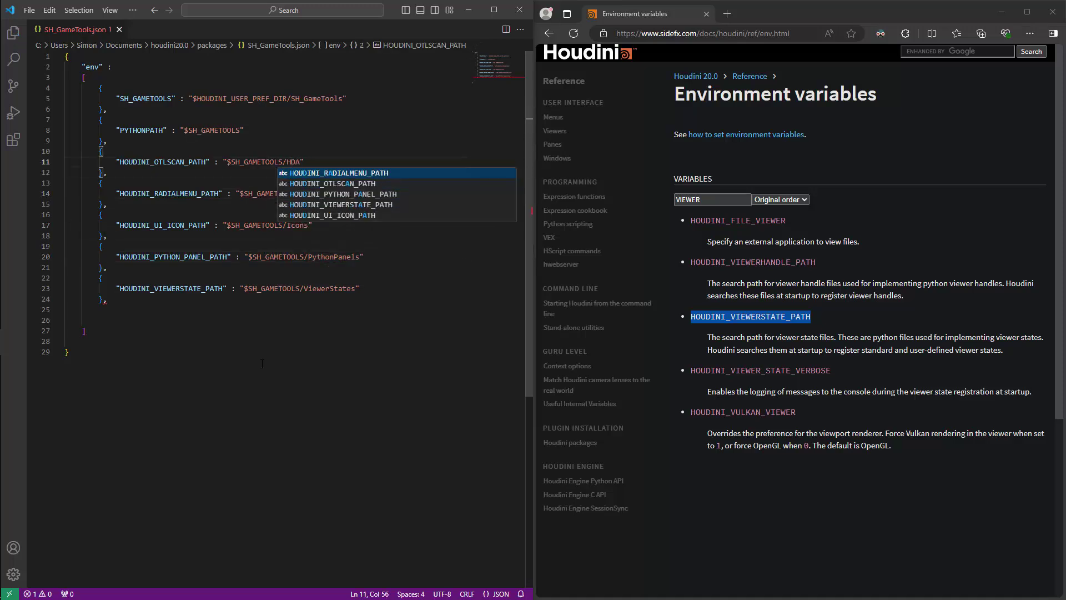
pyautogui.press('Escape')
# - Remove the trailing comma after the HOUDINI_VIEWERSTATE_PATH block and the blank lines before the closing bracket
pyautogui.press('Down')
pyautogui.press('Down')
pyautogui.press('Down')
pyautogui.press('Down')
pyautogui.press('Down')
pyautogui.press('Down')
pyautogui.press('Down')
pyautogui.press('Down')
pyautogui.press('Down')
pyautogui.press('Down')
pyautogui.press('Down')
pyautogui.press('Down')
pyautogui.press('Down')
pyautogui.press('BackSpace')
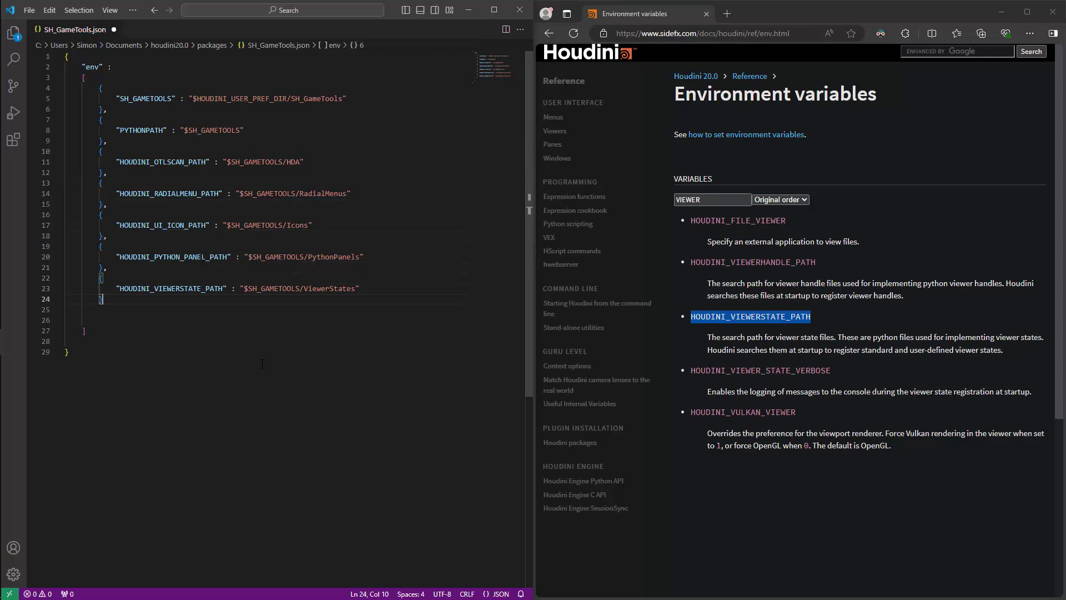
pyautogui.press('Delete')
pyautogui.press('Delete')
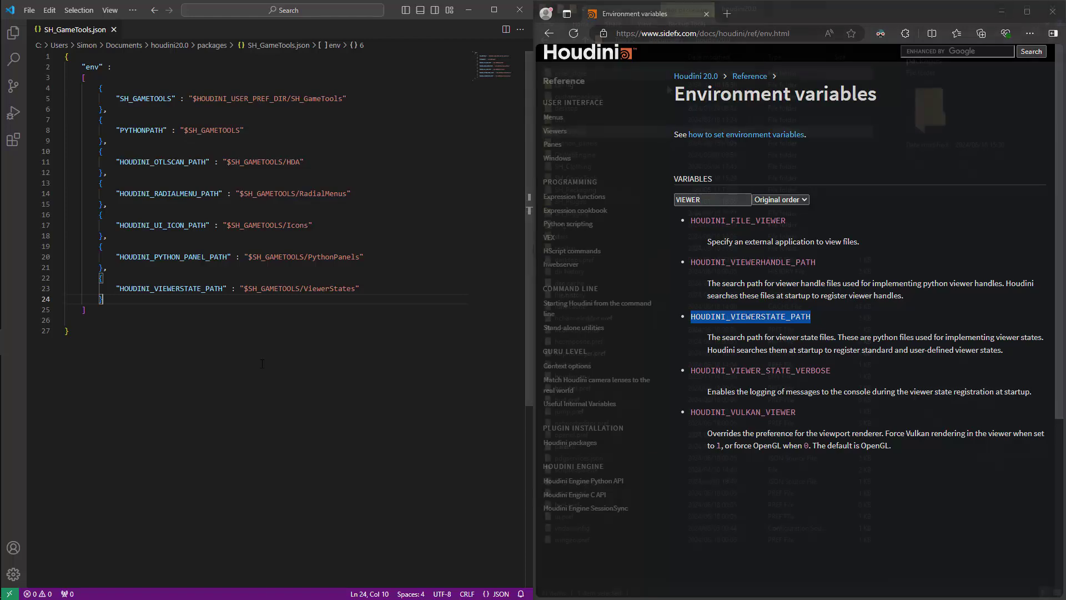
# - Switch to File Explorer, open the SH_GameTools folder and create a subfolder named HDA
pyautogui.hotkey('alt', 'Tab')
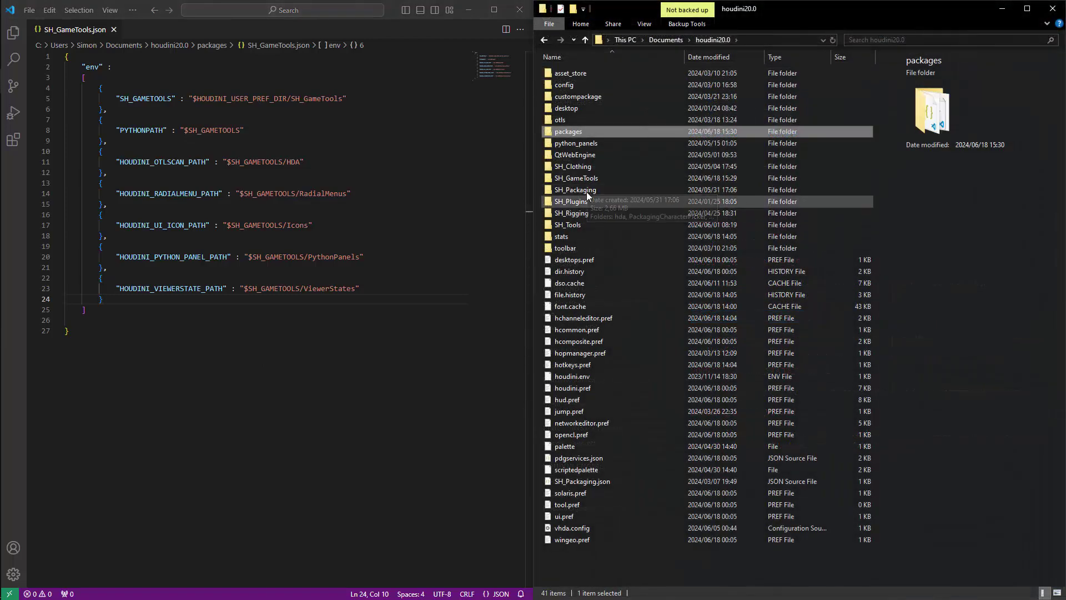
pyautogui.doubleClick(590, 179)
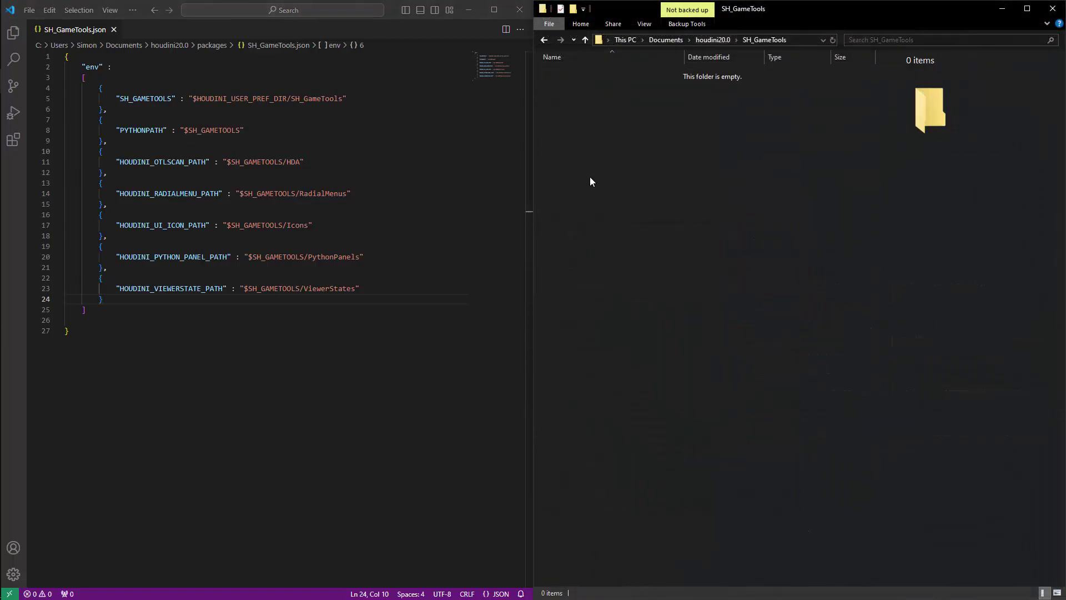
pyautogui.click(573, 8)
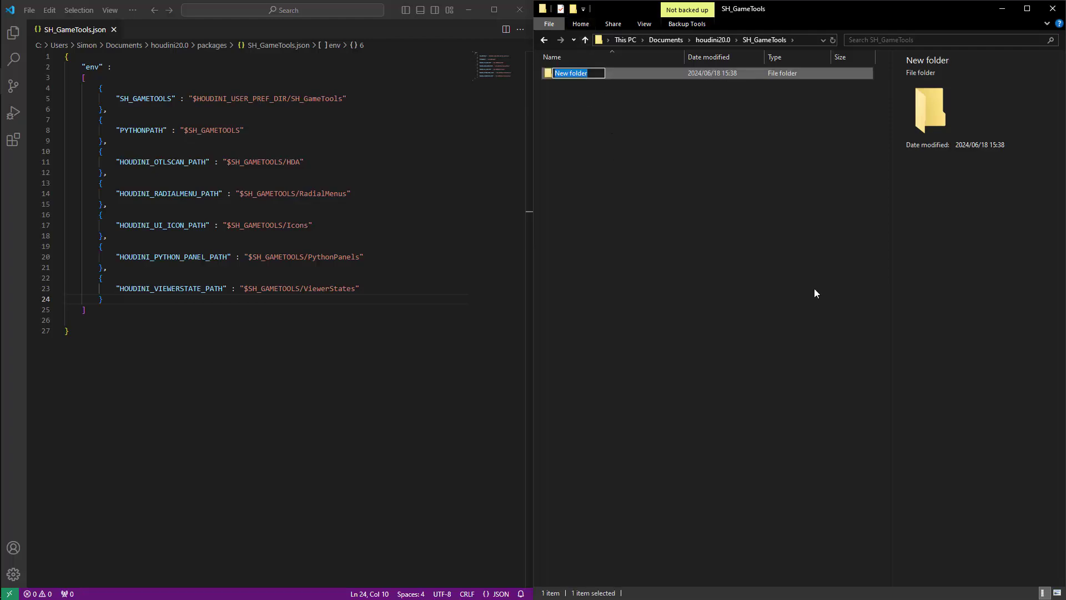
pyautogui.write('HDA')
pyautogui.press('Return')
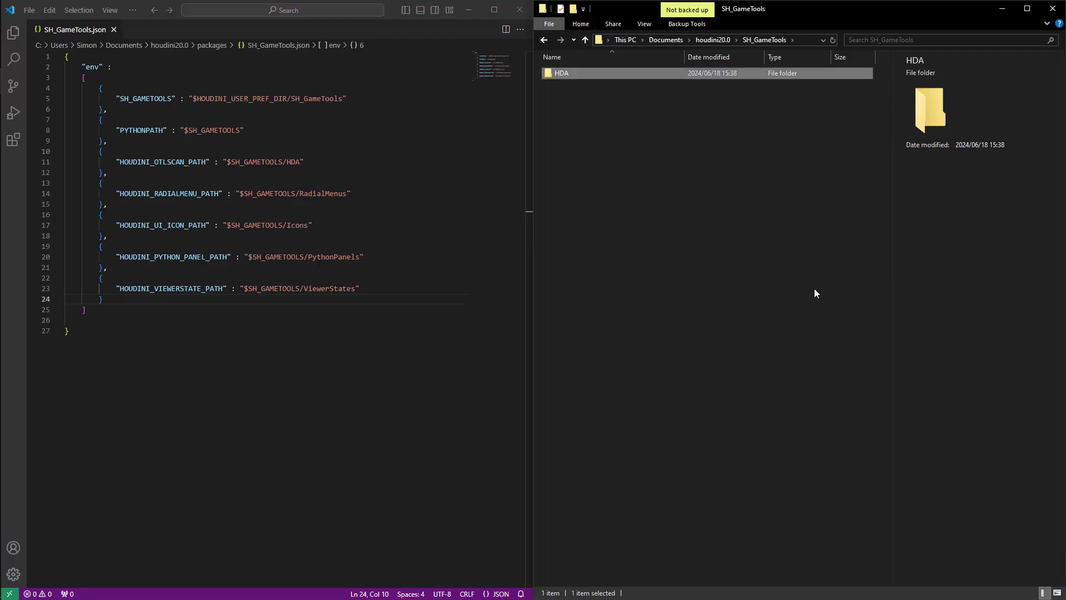
# - Create a subfolder named RadialMenus in SH_GameTools
pyautogui.click(573, 8)
pyautogui.write('RadialMesnuis')
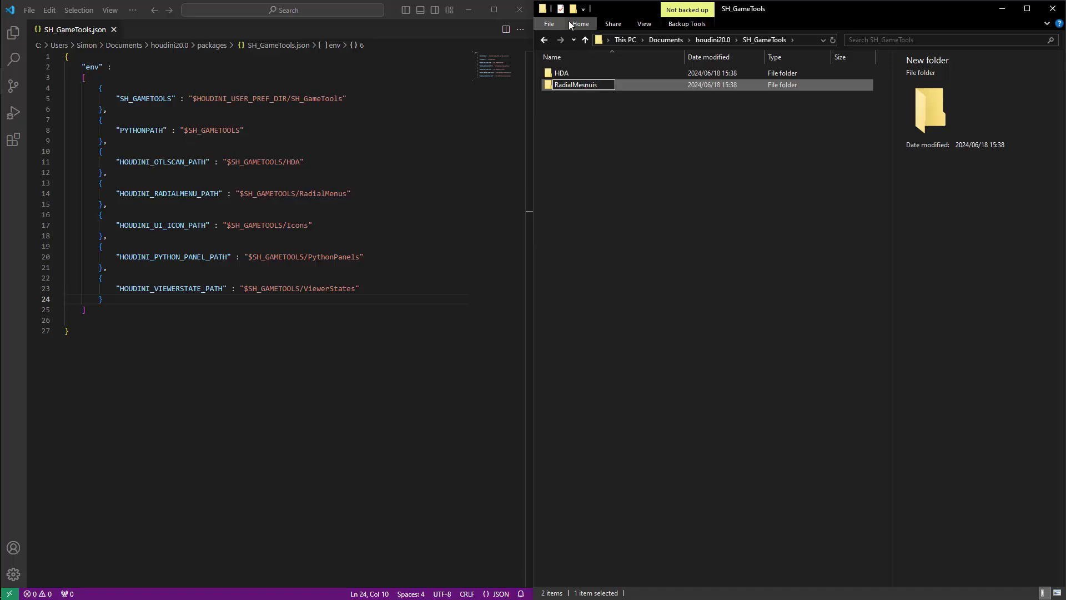
pyautogui.press('Left')
pyautogui.press('Left')
pyautogui.press('BackSpace')
pyautogui.press('Return')
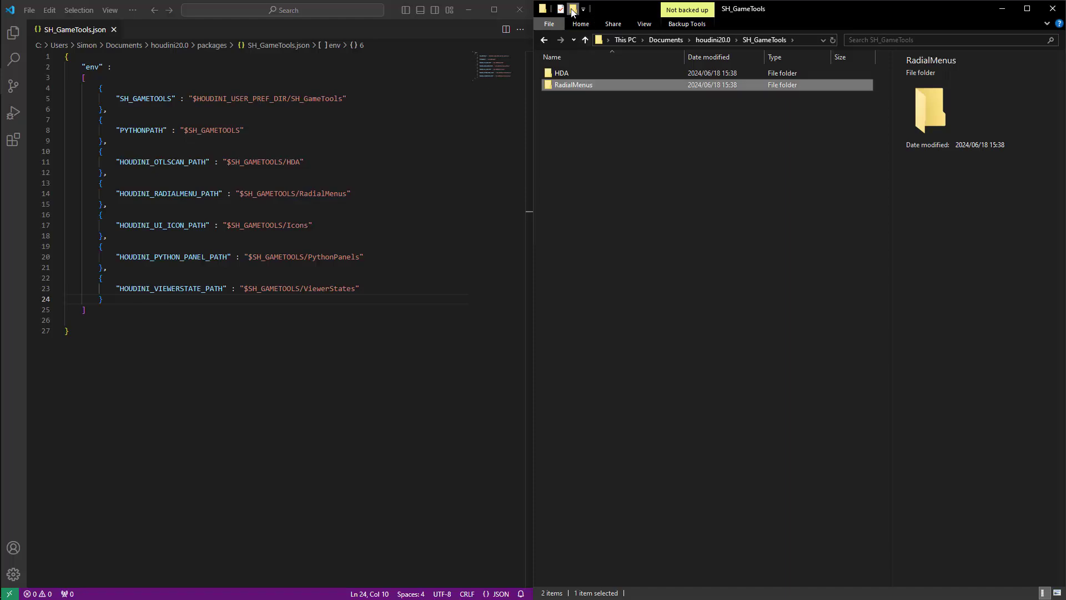
# - Create two more subfolders in SH_GameTools, named Icons and PythonPanels
pyautogui.click(573, 9)
pyautogui.write('Icons')
pyautogui.press('Return')
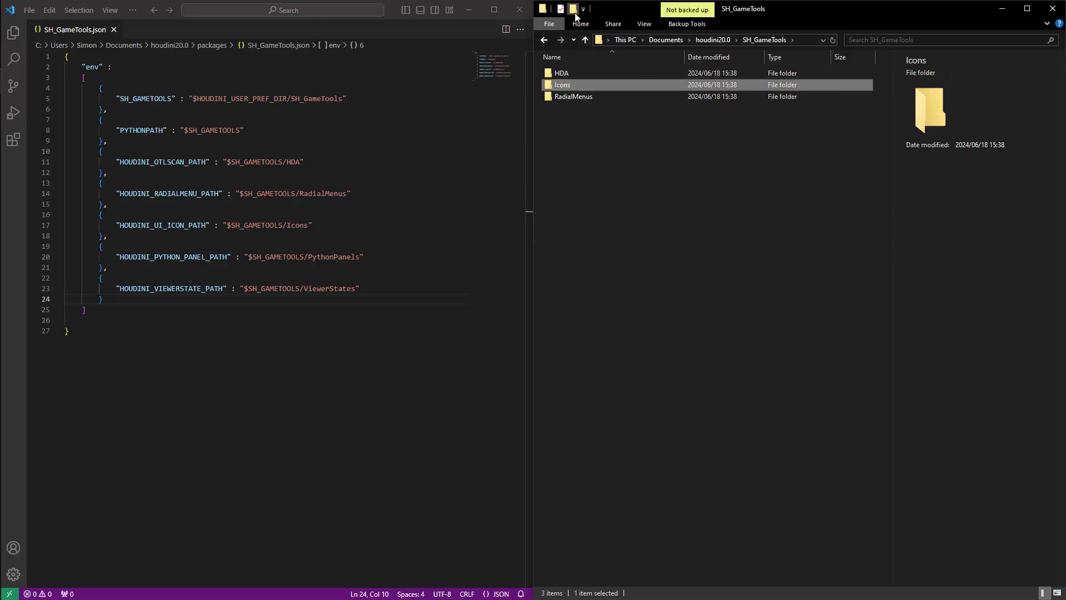
pyautogui.click(573, 10)
pyautogui.write('PythonPan')
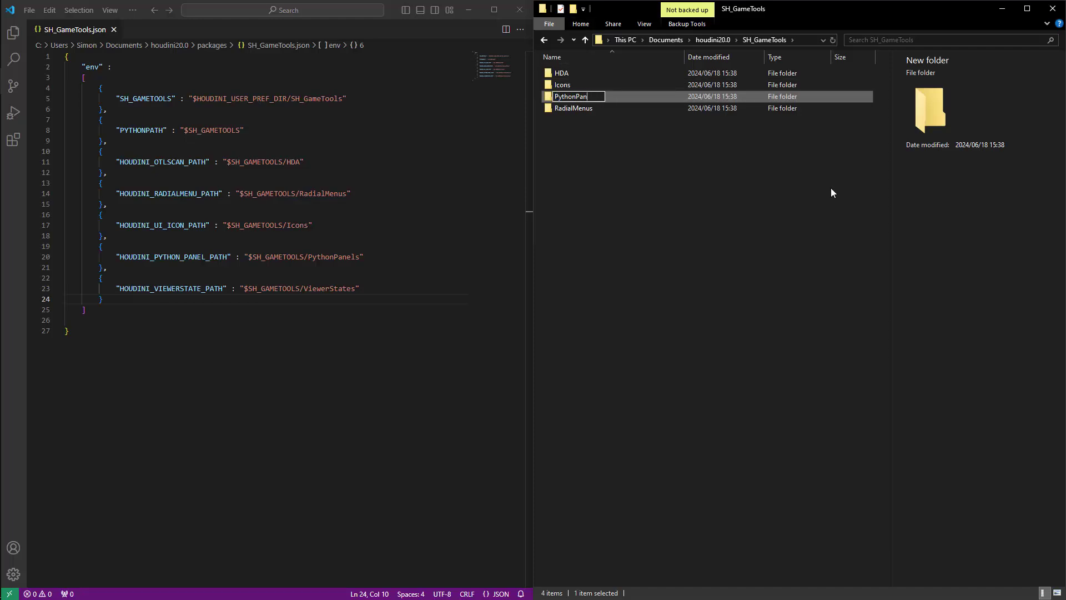
pyautogui.write('els')
pyautogui.press('Return')
# - Create a subfolder named ViewerStates in the SH_GameTools folder
pyautogui.click(572, 10)
pyautogui.write('View')
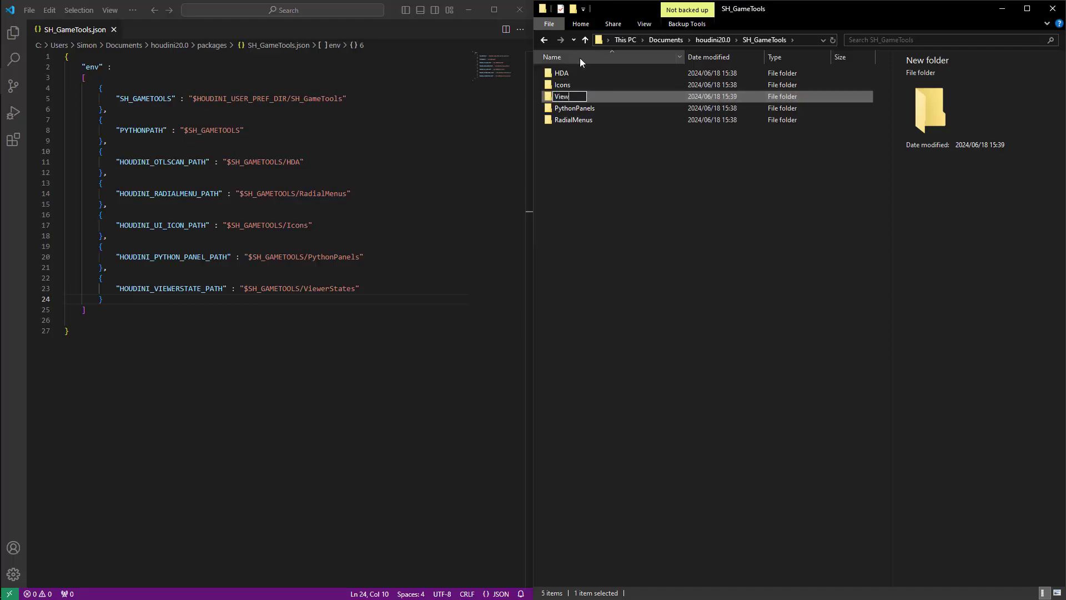
pyautogui.write('erStates')
pyautogui.press('Return')
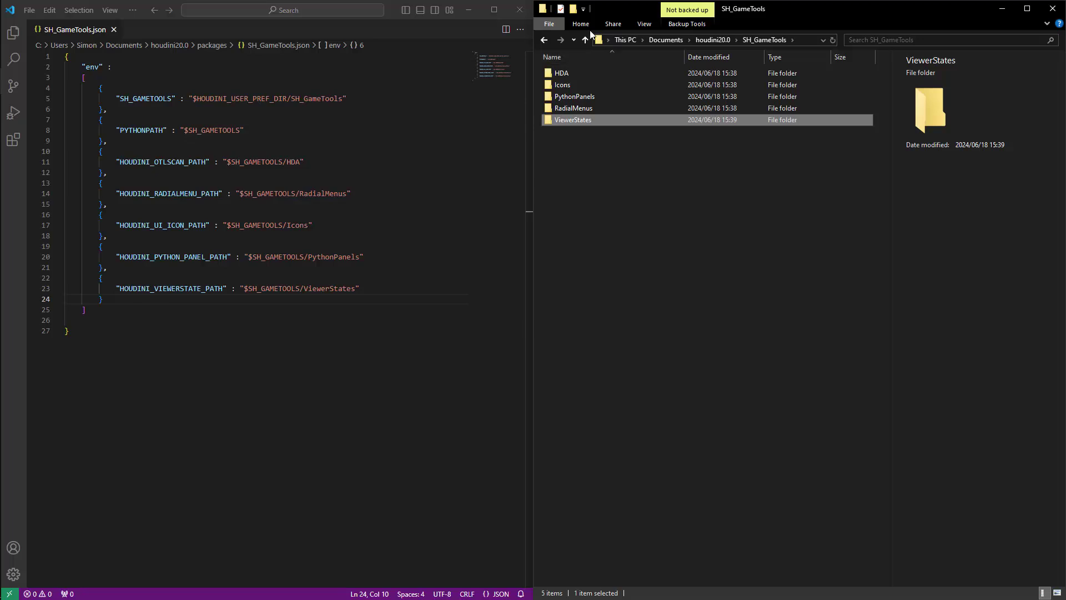
# - Create two more subfolders in SH_GameTools, named SH_Unity and SH_Frimble
pyautogui.click(572, 9)
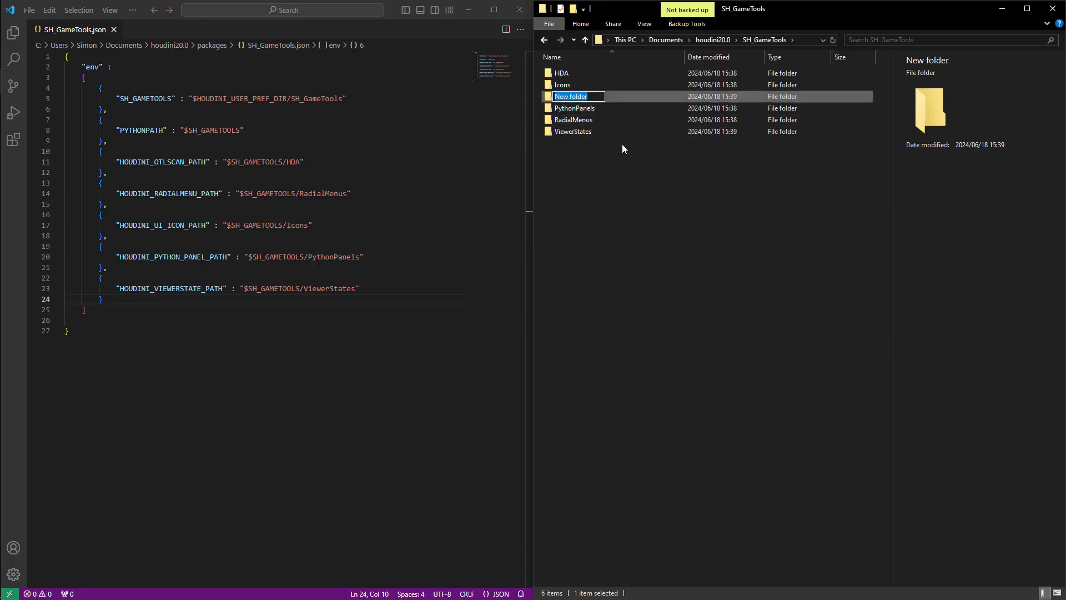
pyautogui.write('SH_Unity')
pyautogui.press('Return')
pyautogui.click(573, 8)
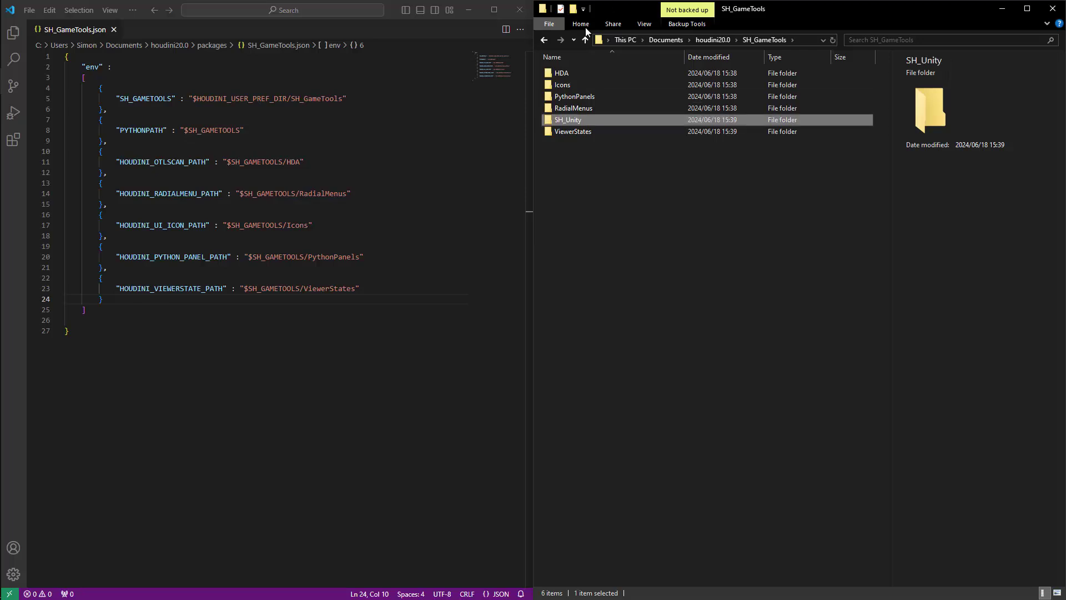
pyautogui.write('SH')
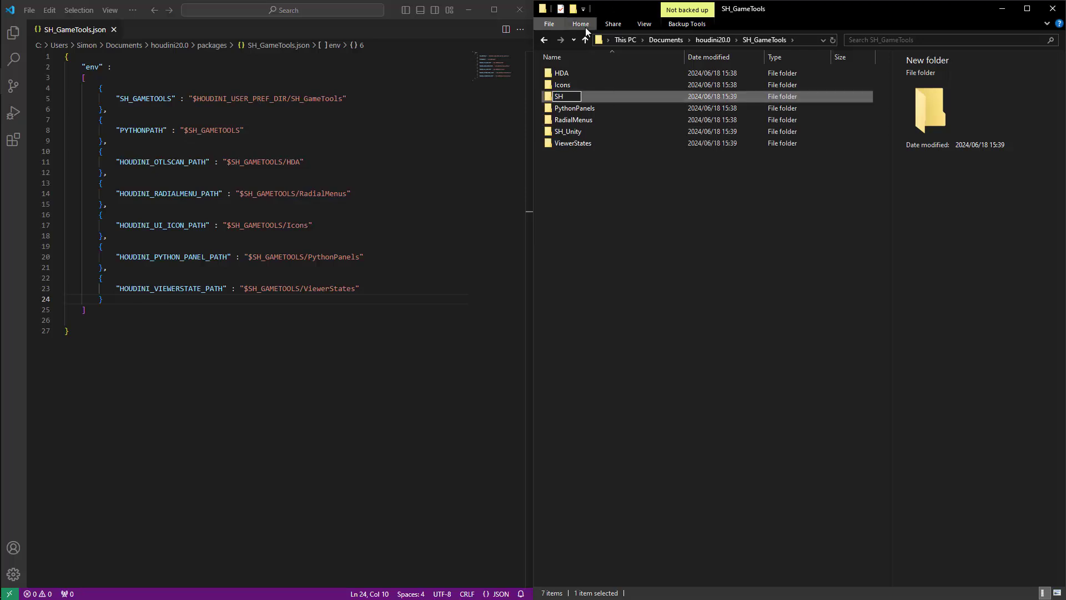
pyautogui.write('_Frimble')
pyautogui.press('Return')
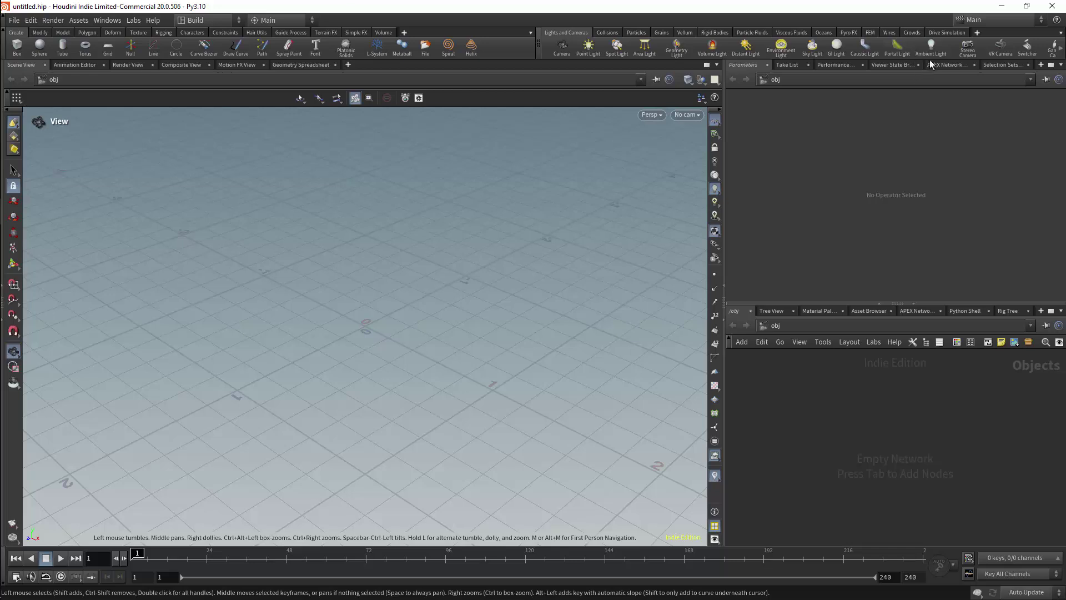
# - Switch to Houdini and add a Package Browser pane tab to the pane that holds the Parameters view
pyautogui.click(1040, 64)
pyautogui.moveTo(1020, 88)
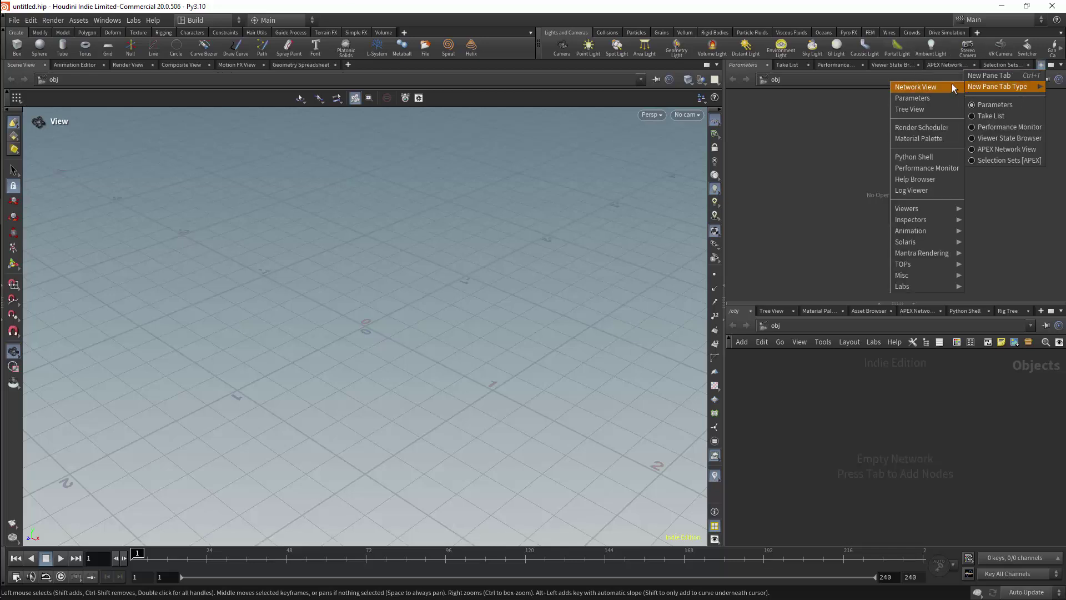
pyautogui.moveTo(923, 222)
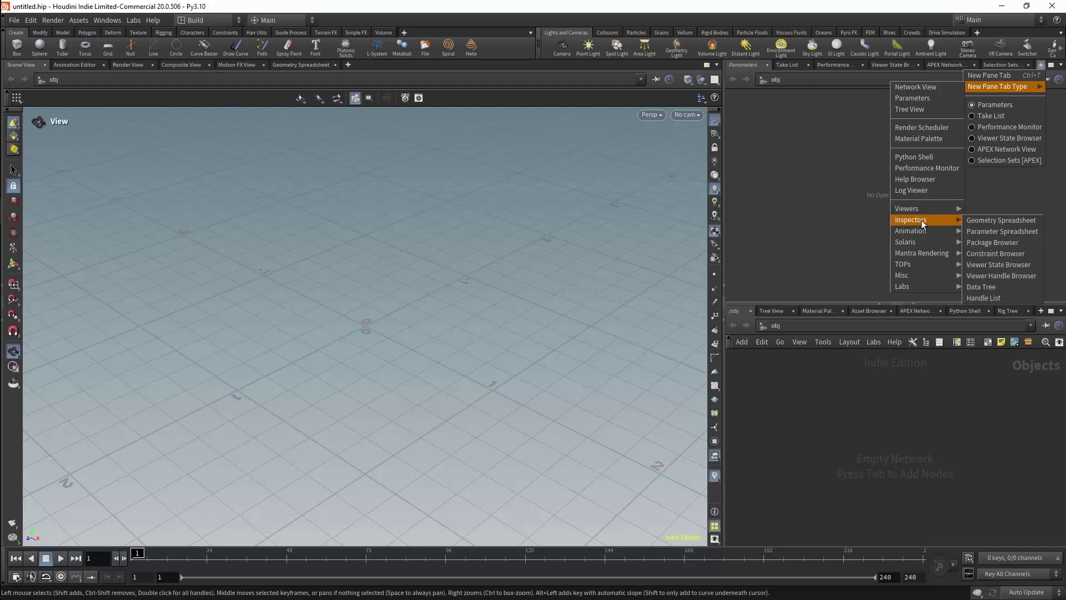
pyautogui.click(979, 245)
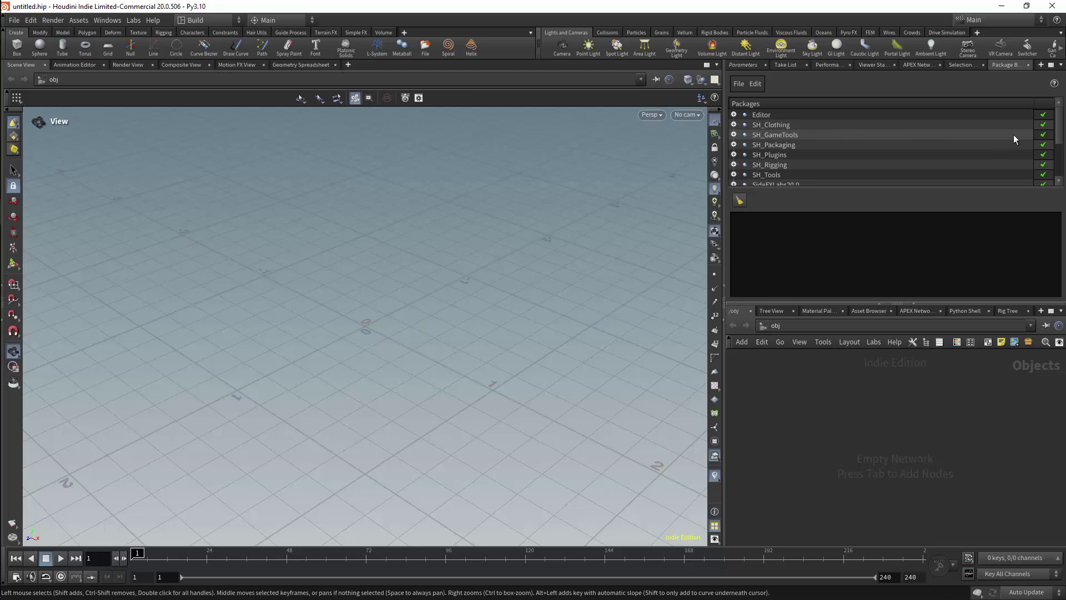
# - Expand the SH_GameTools package and its environment variables in the Package Browser
pyautogui.doubleClick(784, 135)
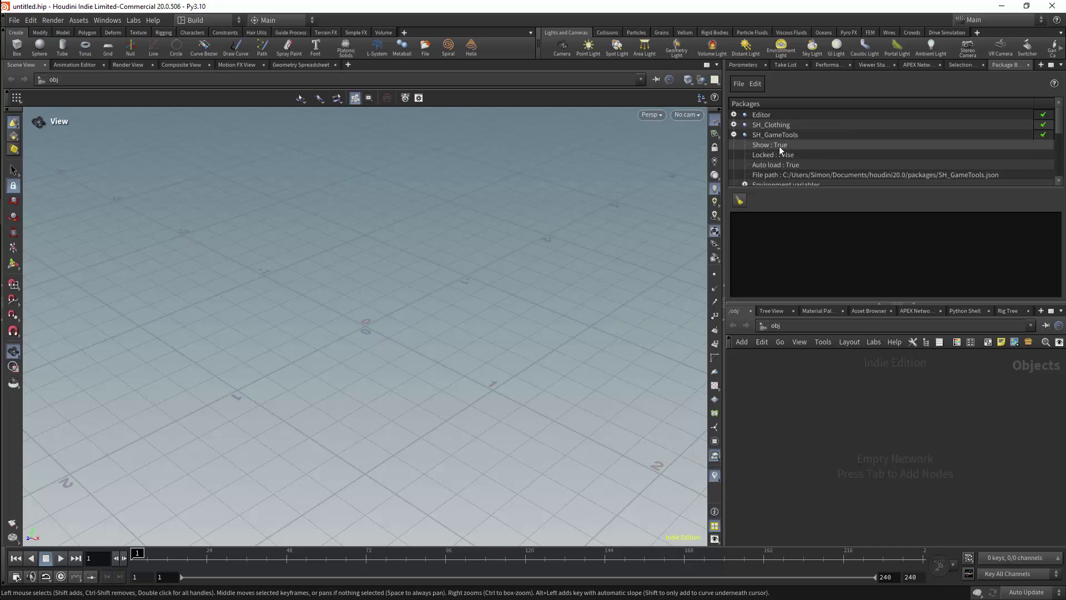
pyautogui.moveTo(1058, 133); pyautogui.dragTo(1058, 140)
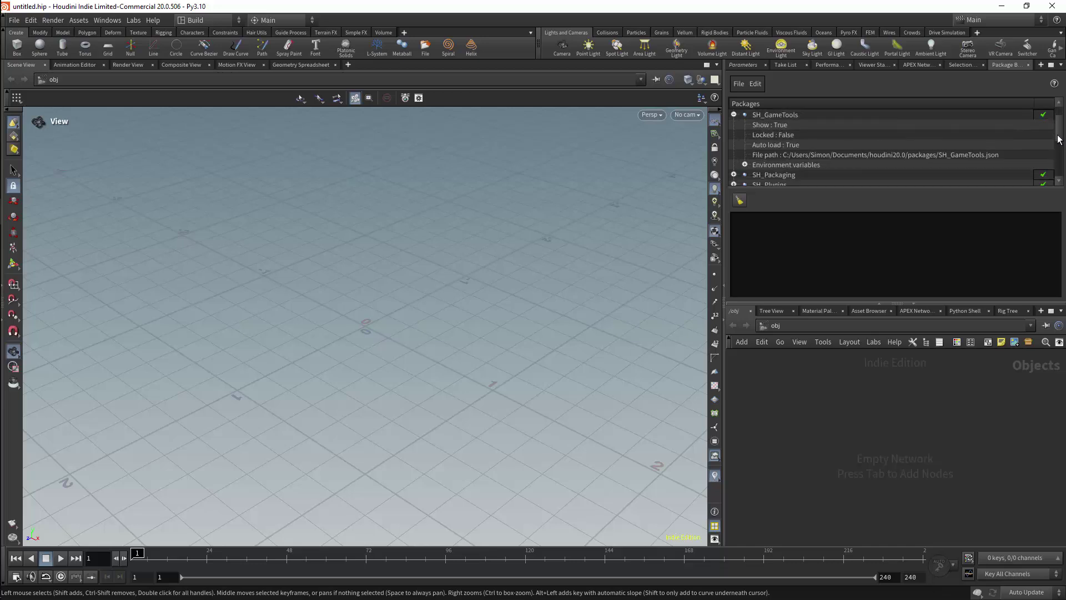
pyautogui.click(745, 165)
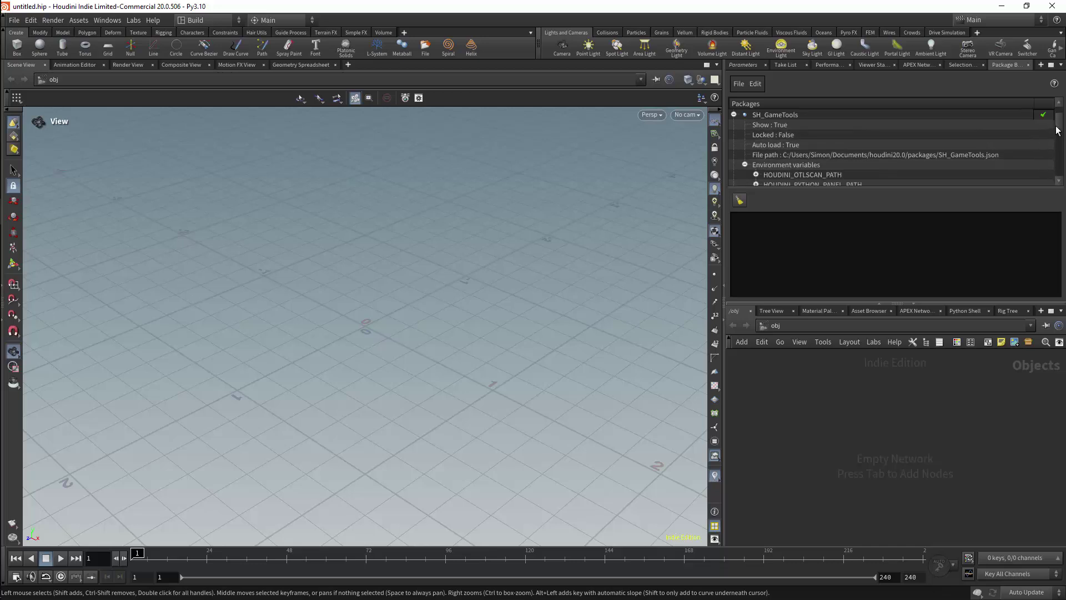
pyautogui.moveTo(1059, 128); pyautogui.dragTo(1059, 138)
pyautogui.scroll(-1, 844, 154)
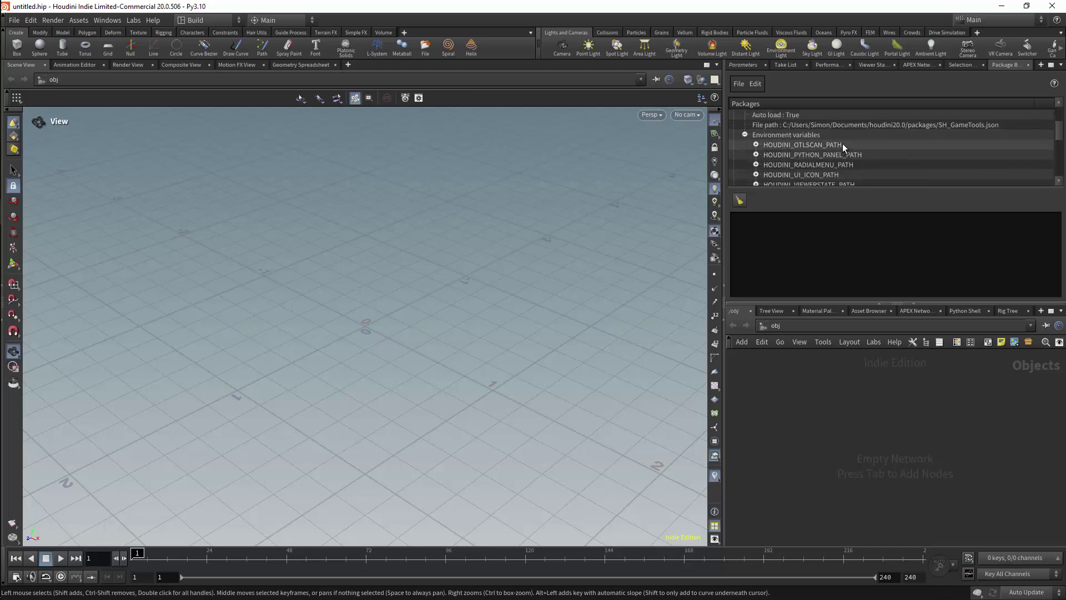
# - Check the paths stored in HOUDINI_OTLSCAN_PATH, HOUDINI_PYTHON_PANEL_PATH, HOUDINI_RADIALMENU_PATH and HOUDINI_UI_ICON_PATH
pyautogui.click(844, 146)
pyautogui.click(755, 144)
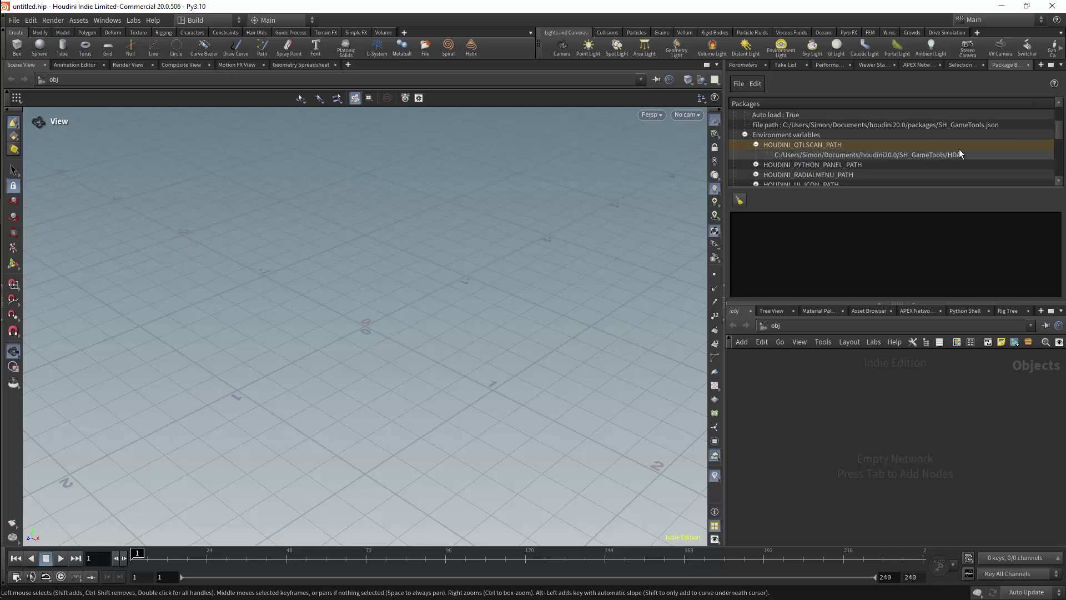
pyautogui.click(756, 164)
pyautogui.scroll(-3, 891, 149)
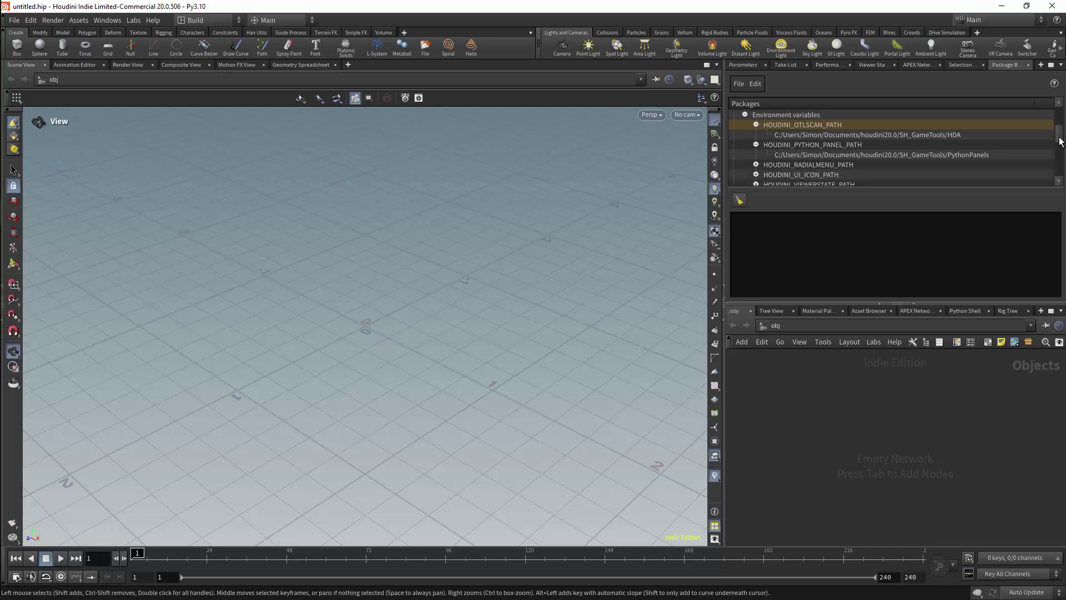
pyautogui.click(755, 154)
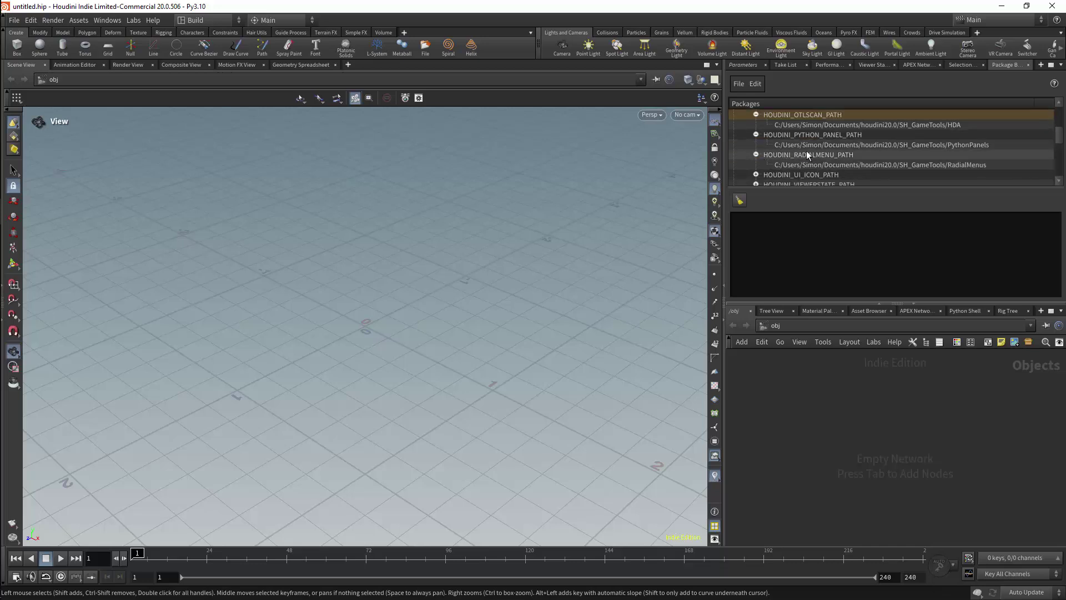
pyautogui.scroll(-1, 908, 135)
pyautogui.click(756, 144)
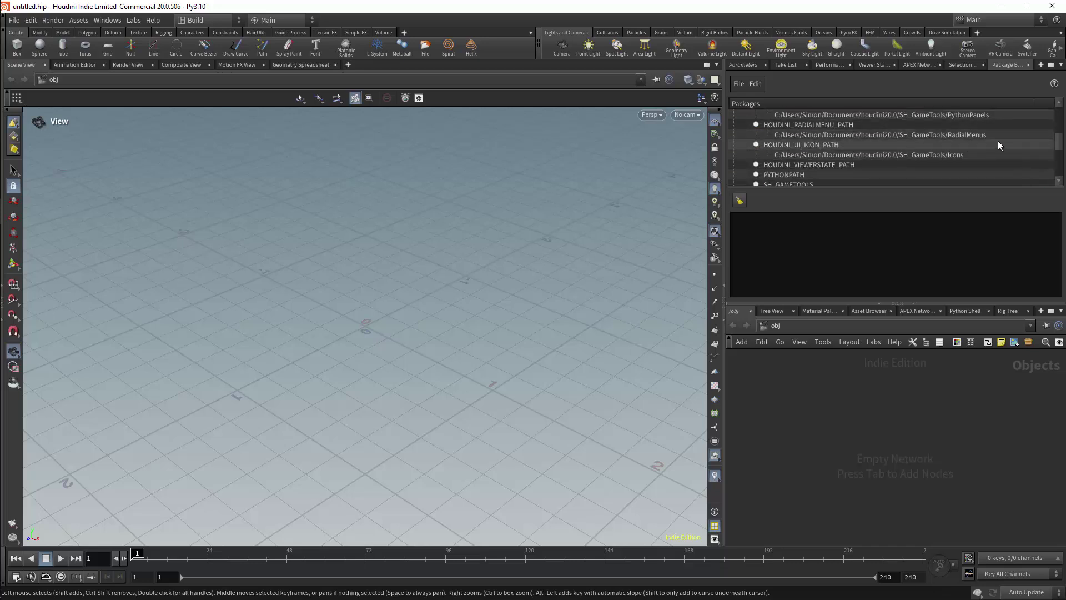
# - Check the paths stored in HOUDINI_VIEWERSTATE_PATH, PYTHONPATH and SH_GAMETOOLS for the SH_GameTools package
pyautogui.scroll(-1, 1004, 153)
pyautogui.click(756, 155)
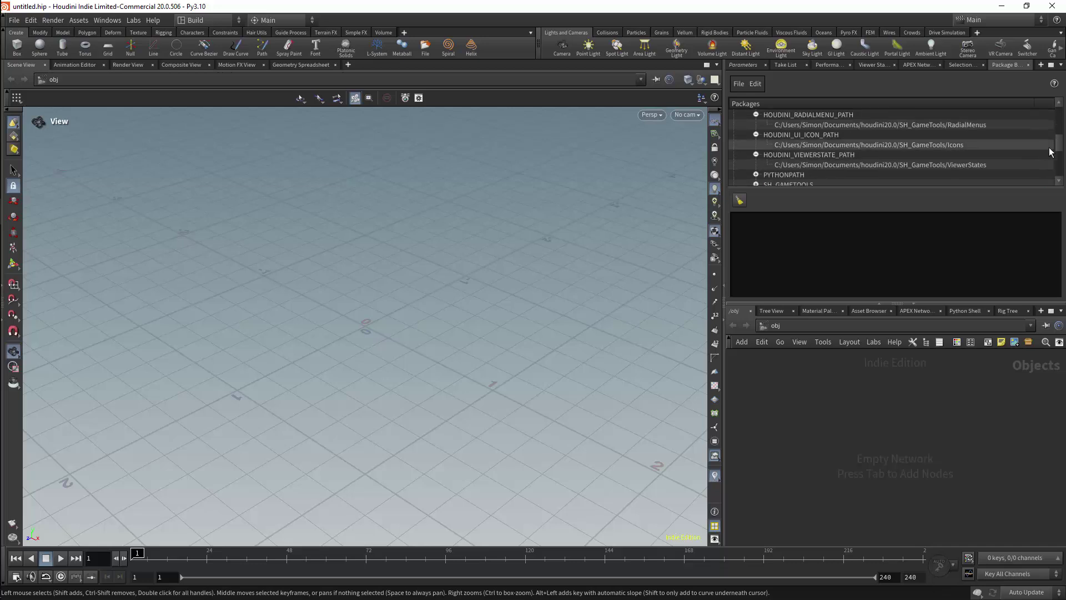
pyautogui.scroll(-1, 772, 158)
pyautogui.click(755, 154)
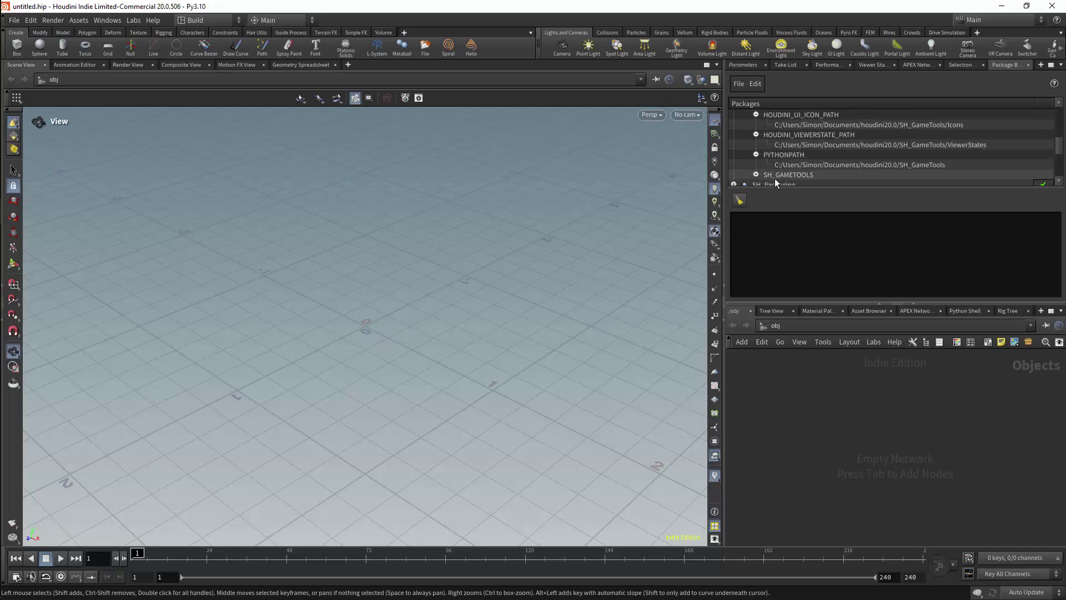
pyautogui.click(756, 175)
pyautogui.moveTo(1059, 148); pyautogui.dragTo(1059, 123)
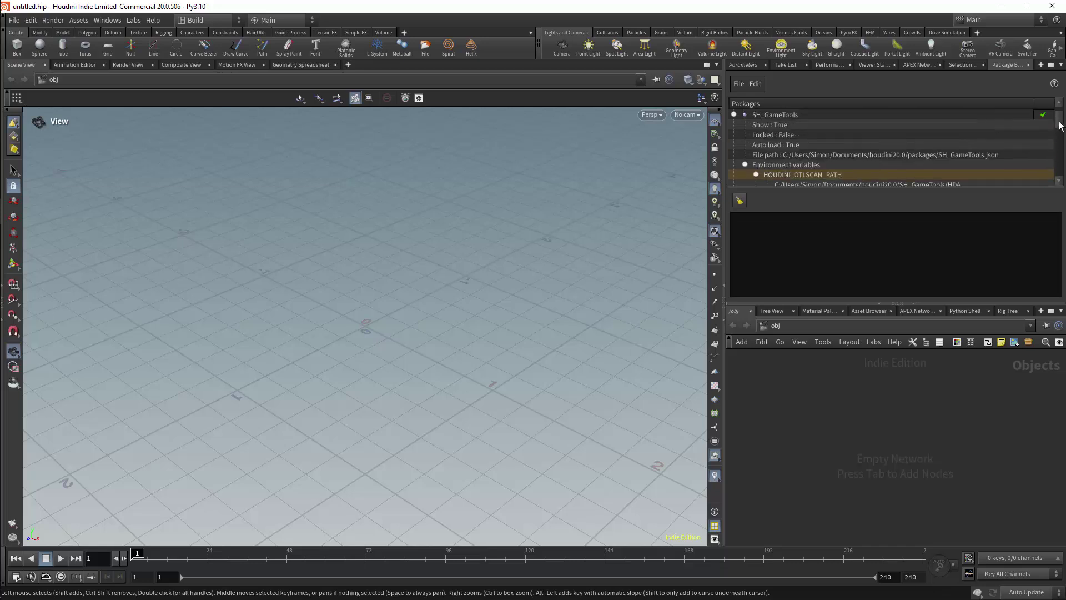